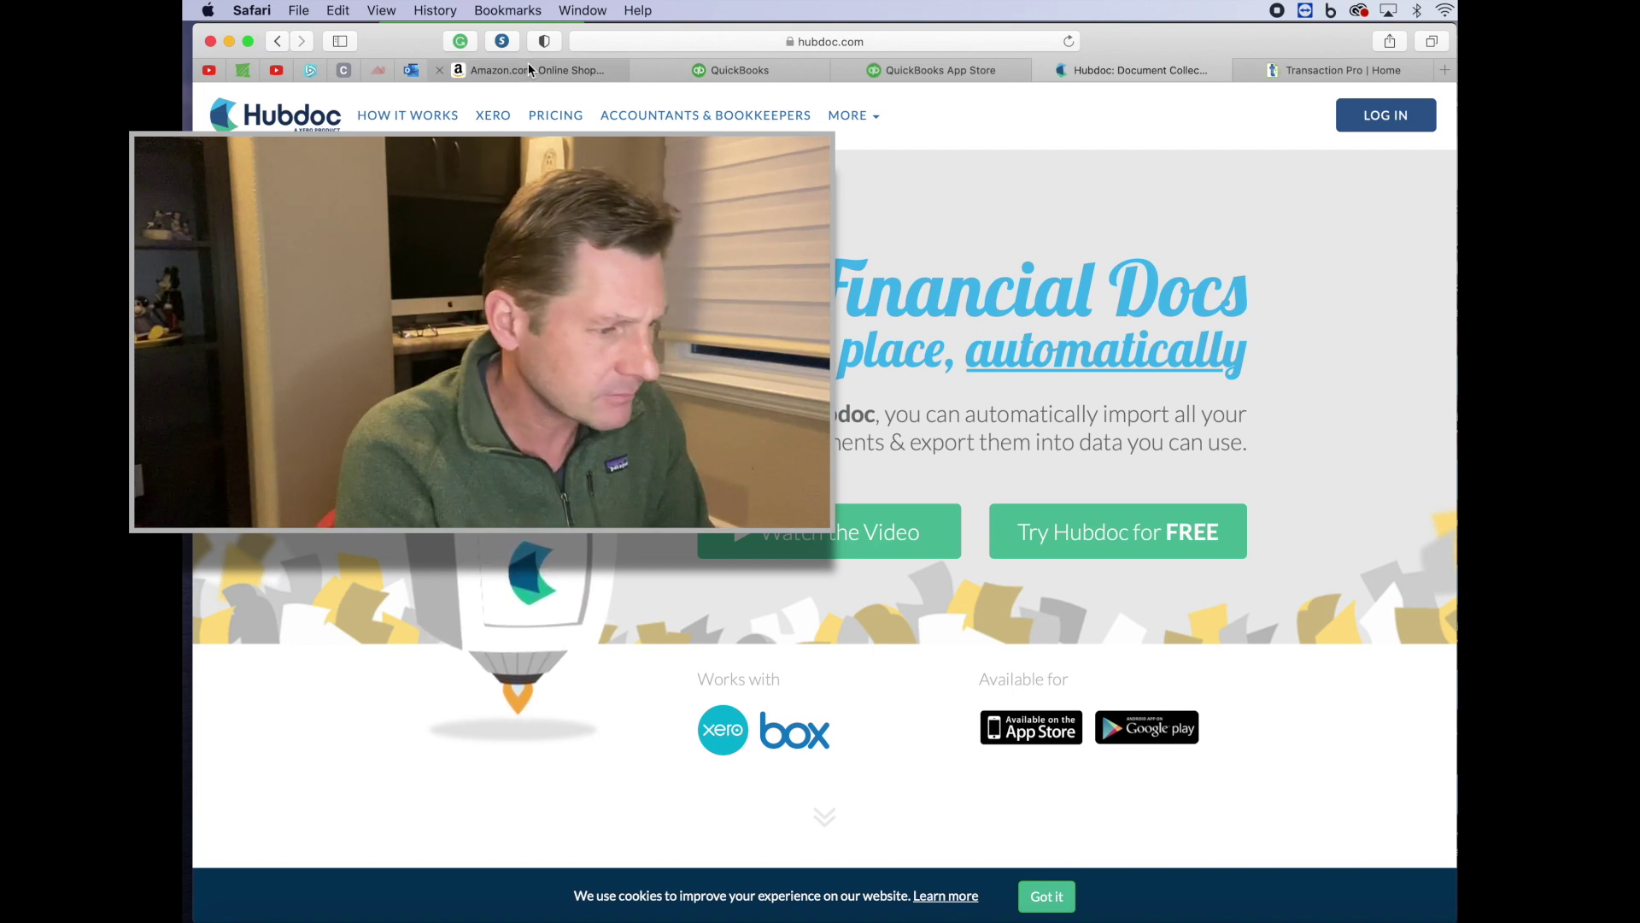
# Step: View the 7 Amazon orders from the past 3 months, then return to the App Store results
pyautogui.press('super+1')
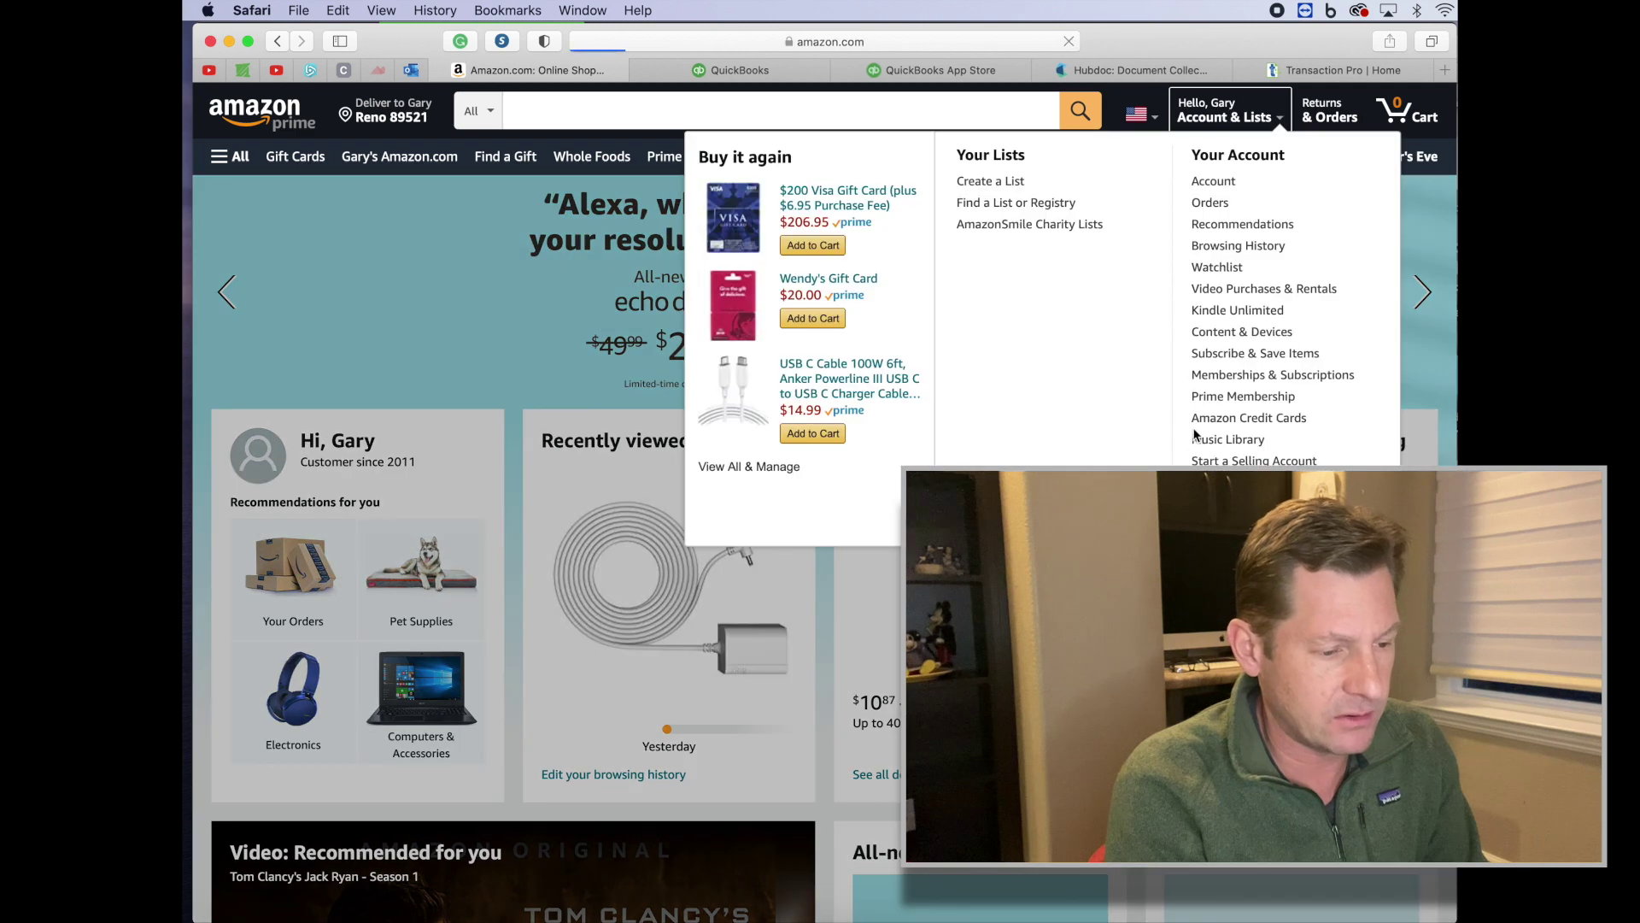
pyautogui.click(1259, 126)
pyautogui.moveTo(1237, 134)
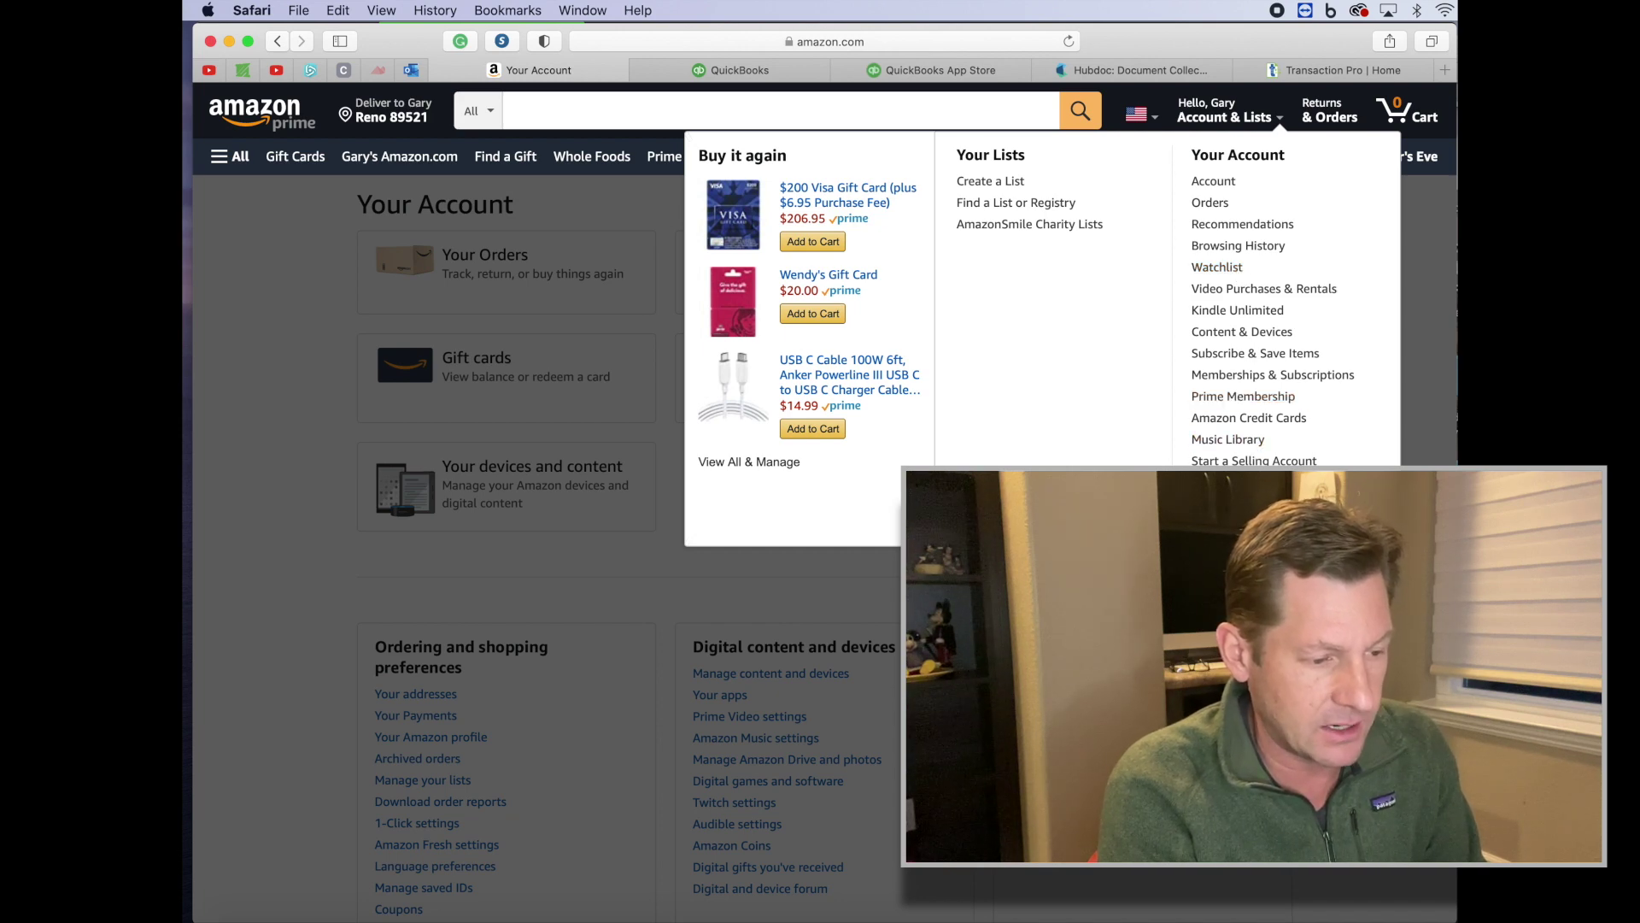
pyautogui.click(1224, 205)
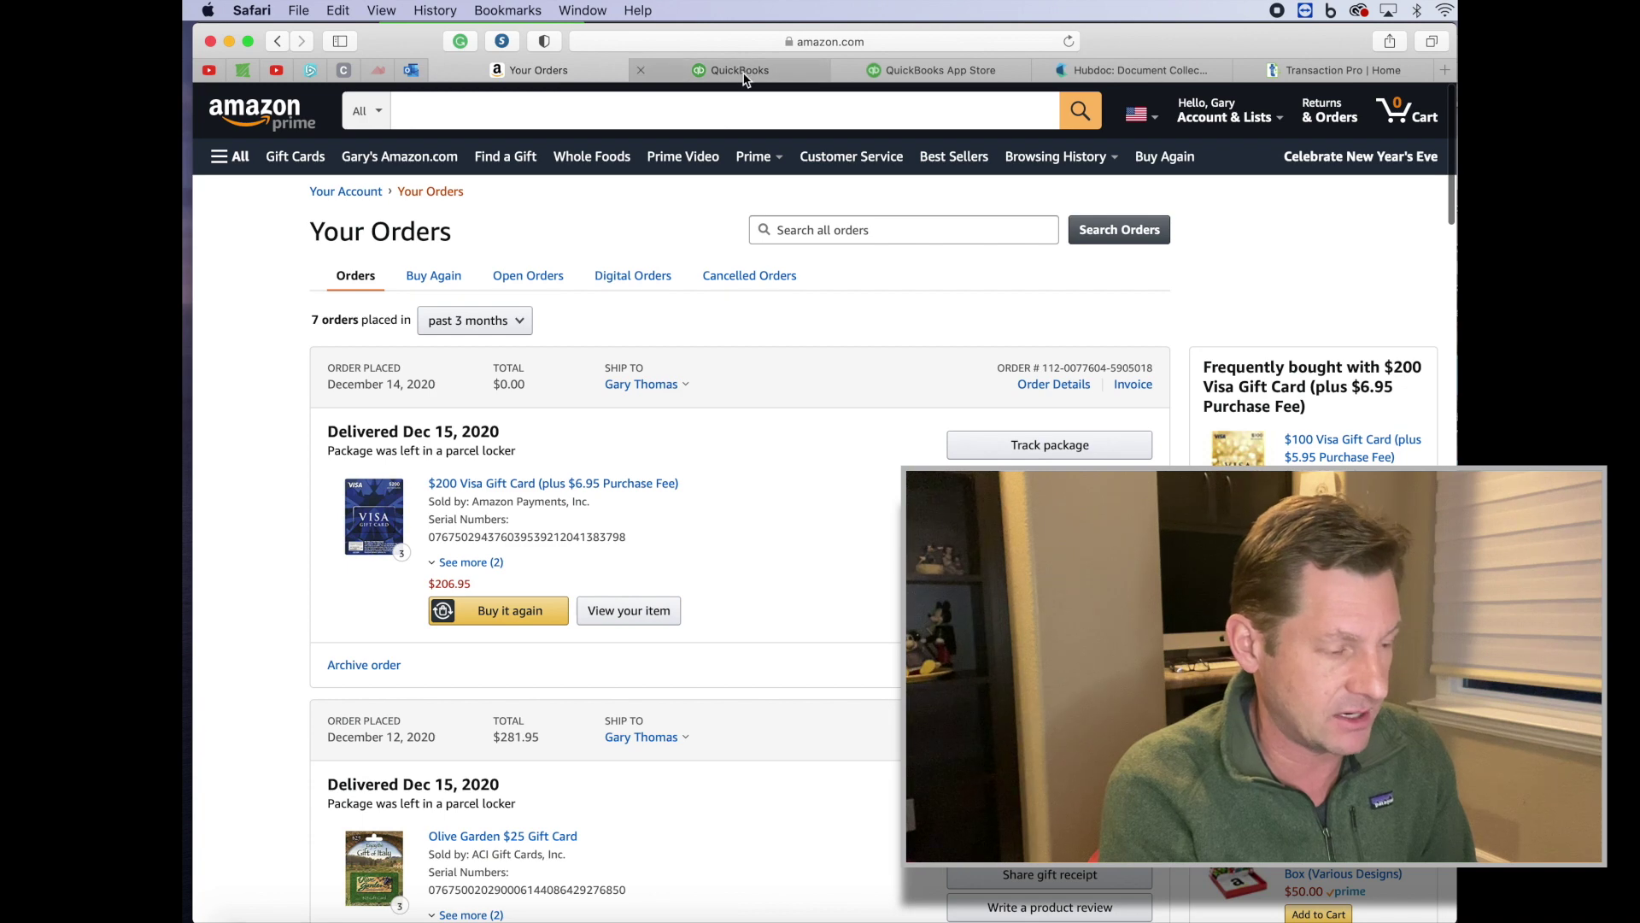
pyautogui.moveTo(745, 77)
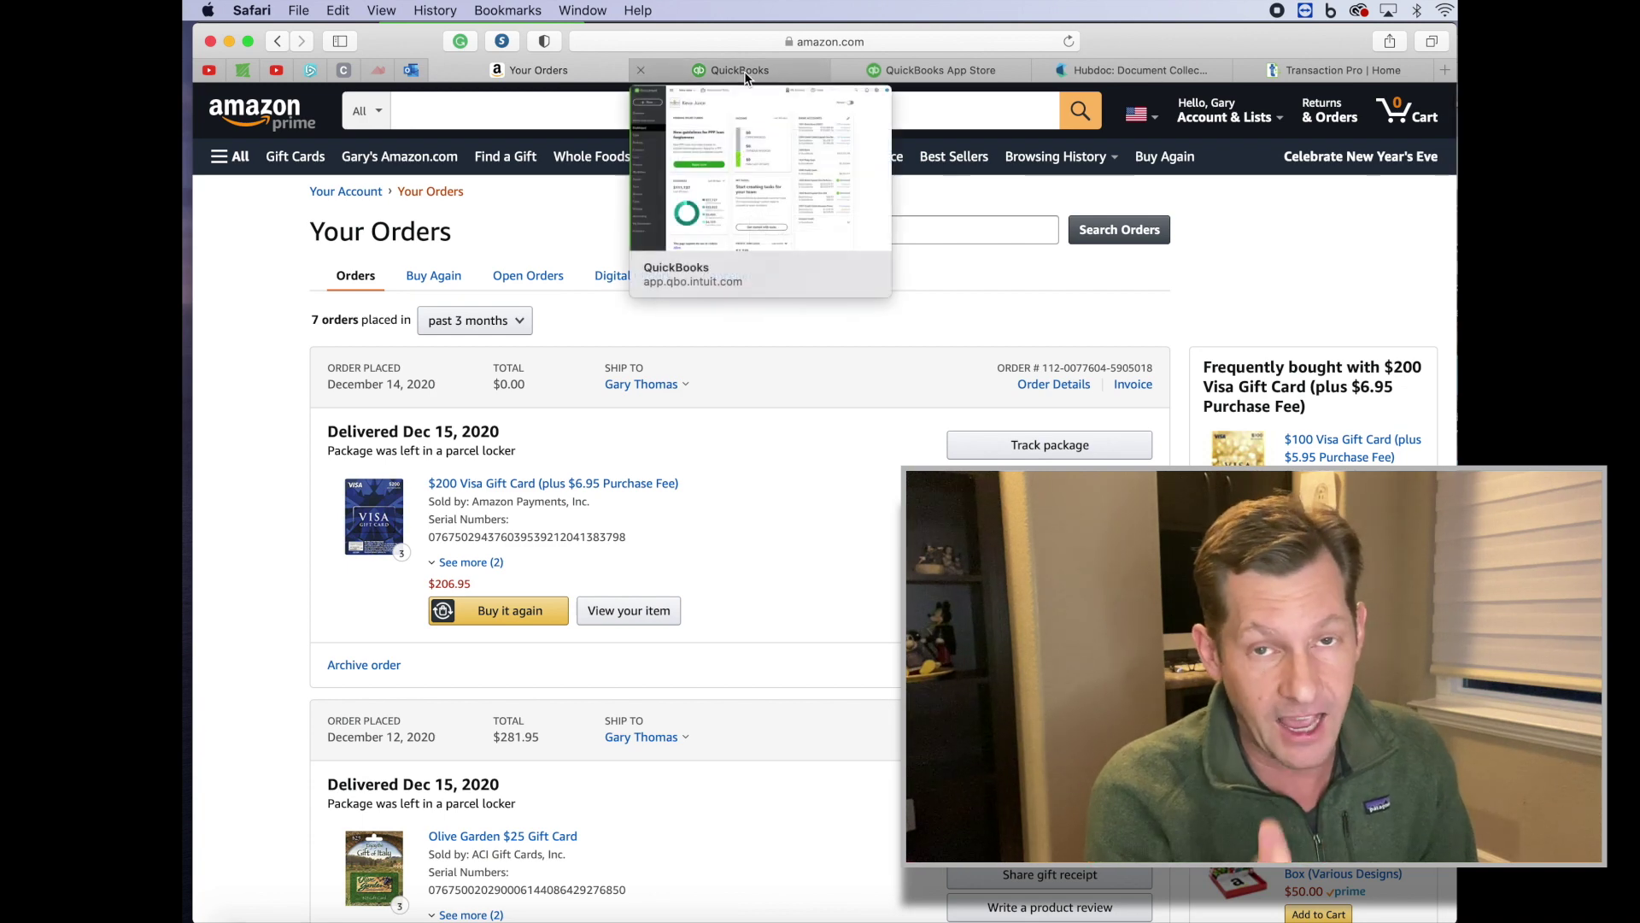
pyautogui.click(943, 73)
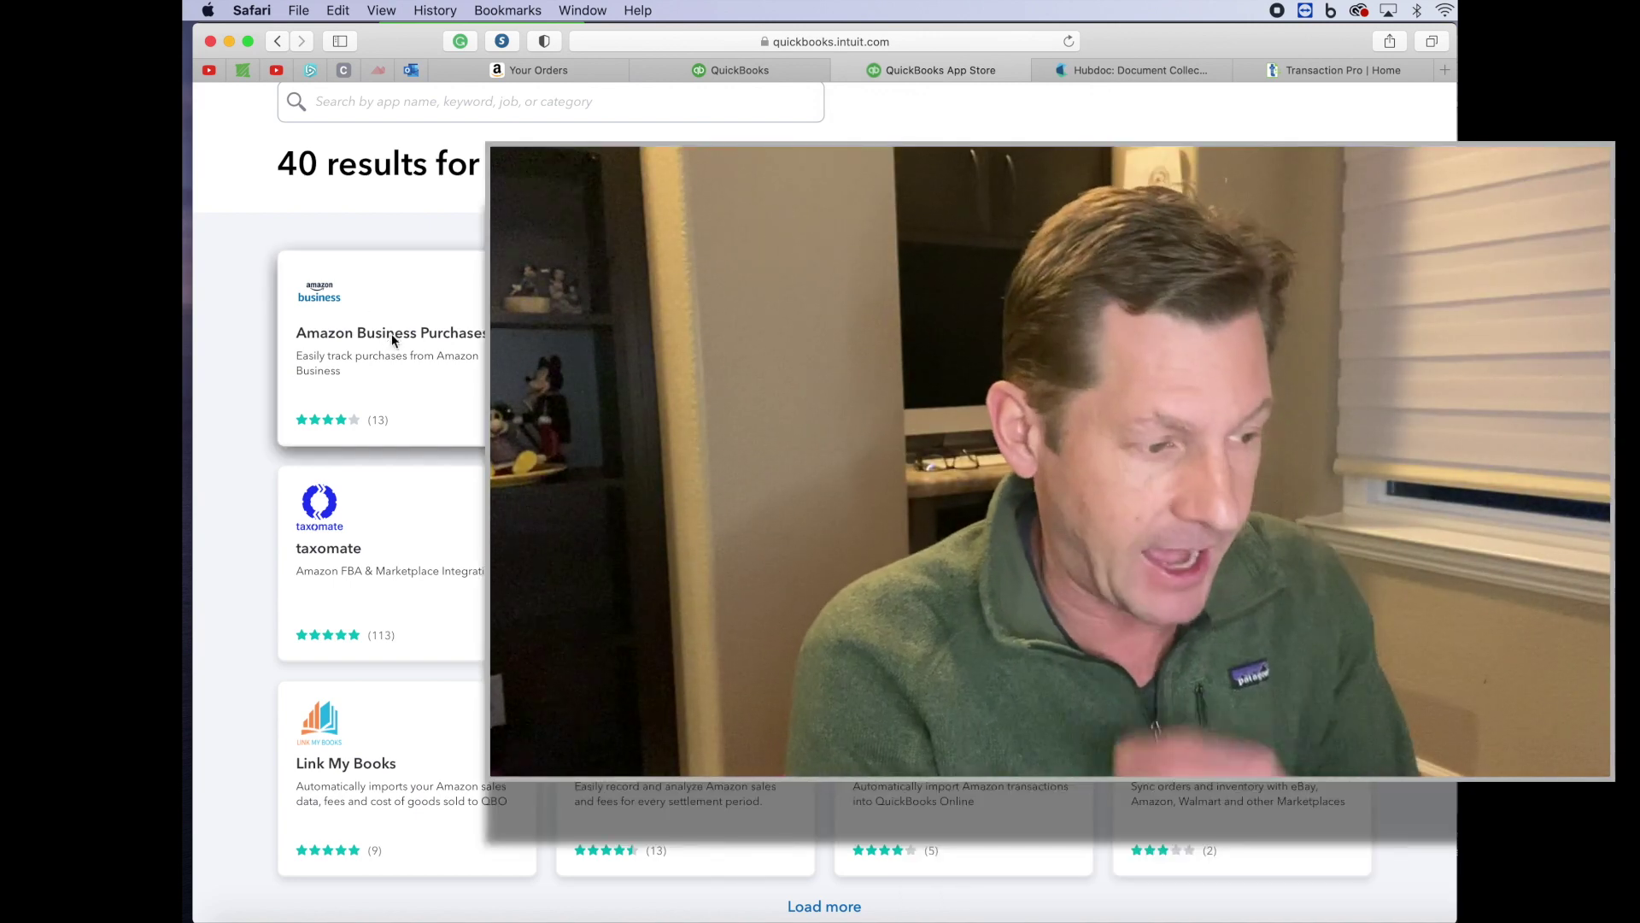
# Step: Open the Amazon Business Purchases app listing and read its description
pyautogui.click(391, 333)
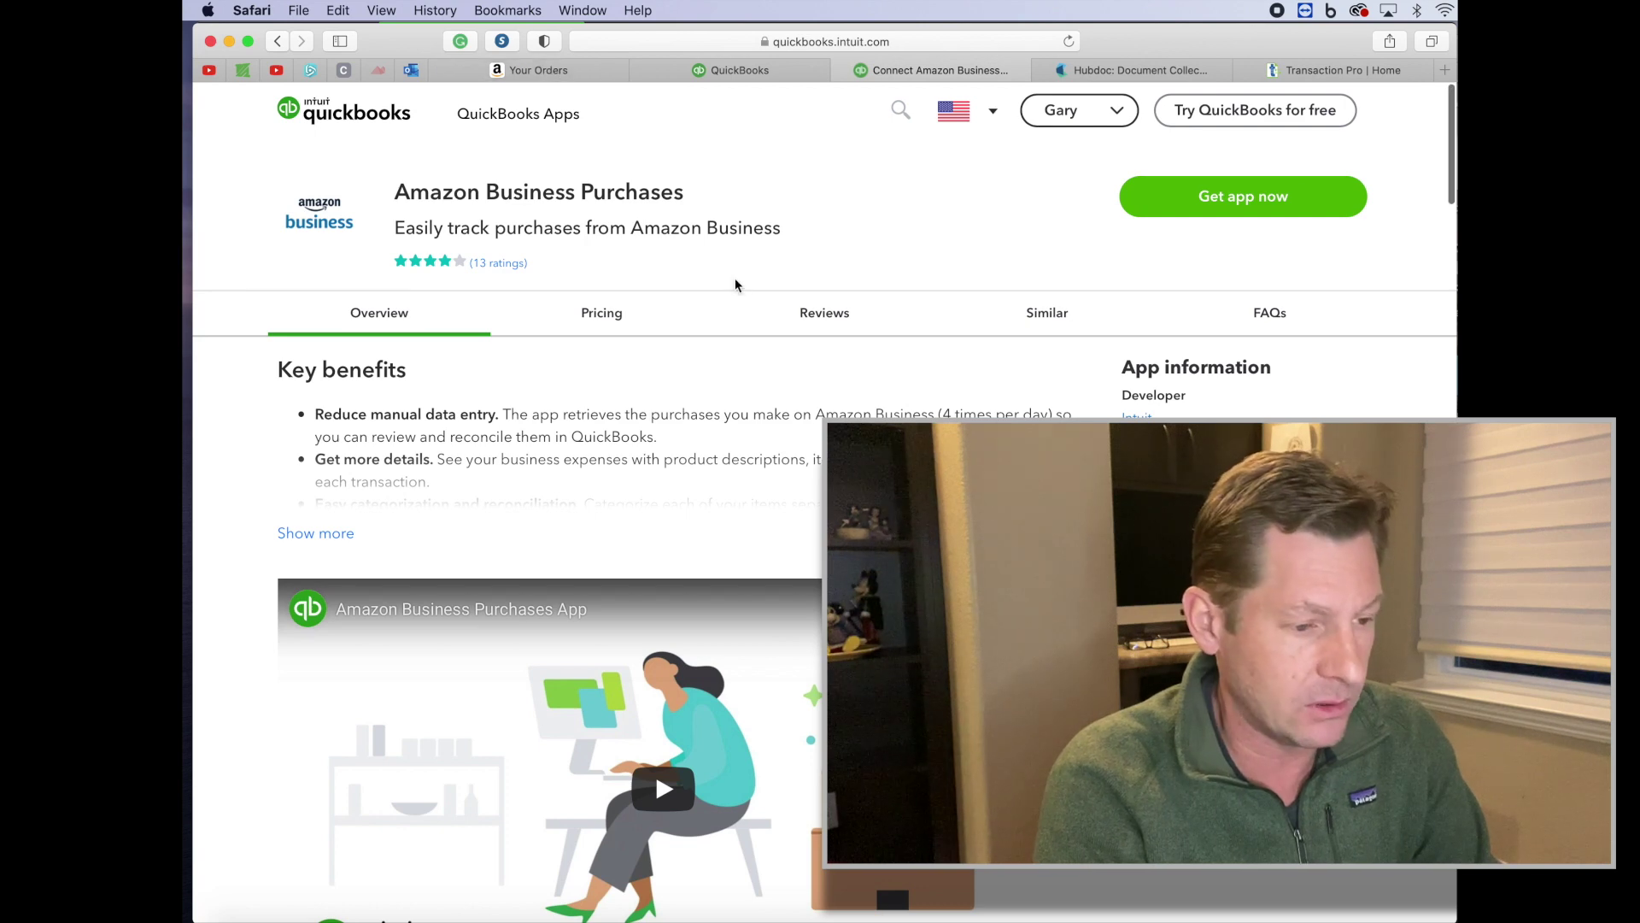
pyautogui.scroll(-1, 900, 241)
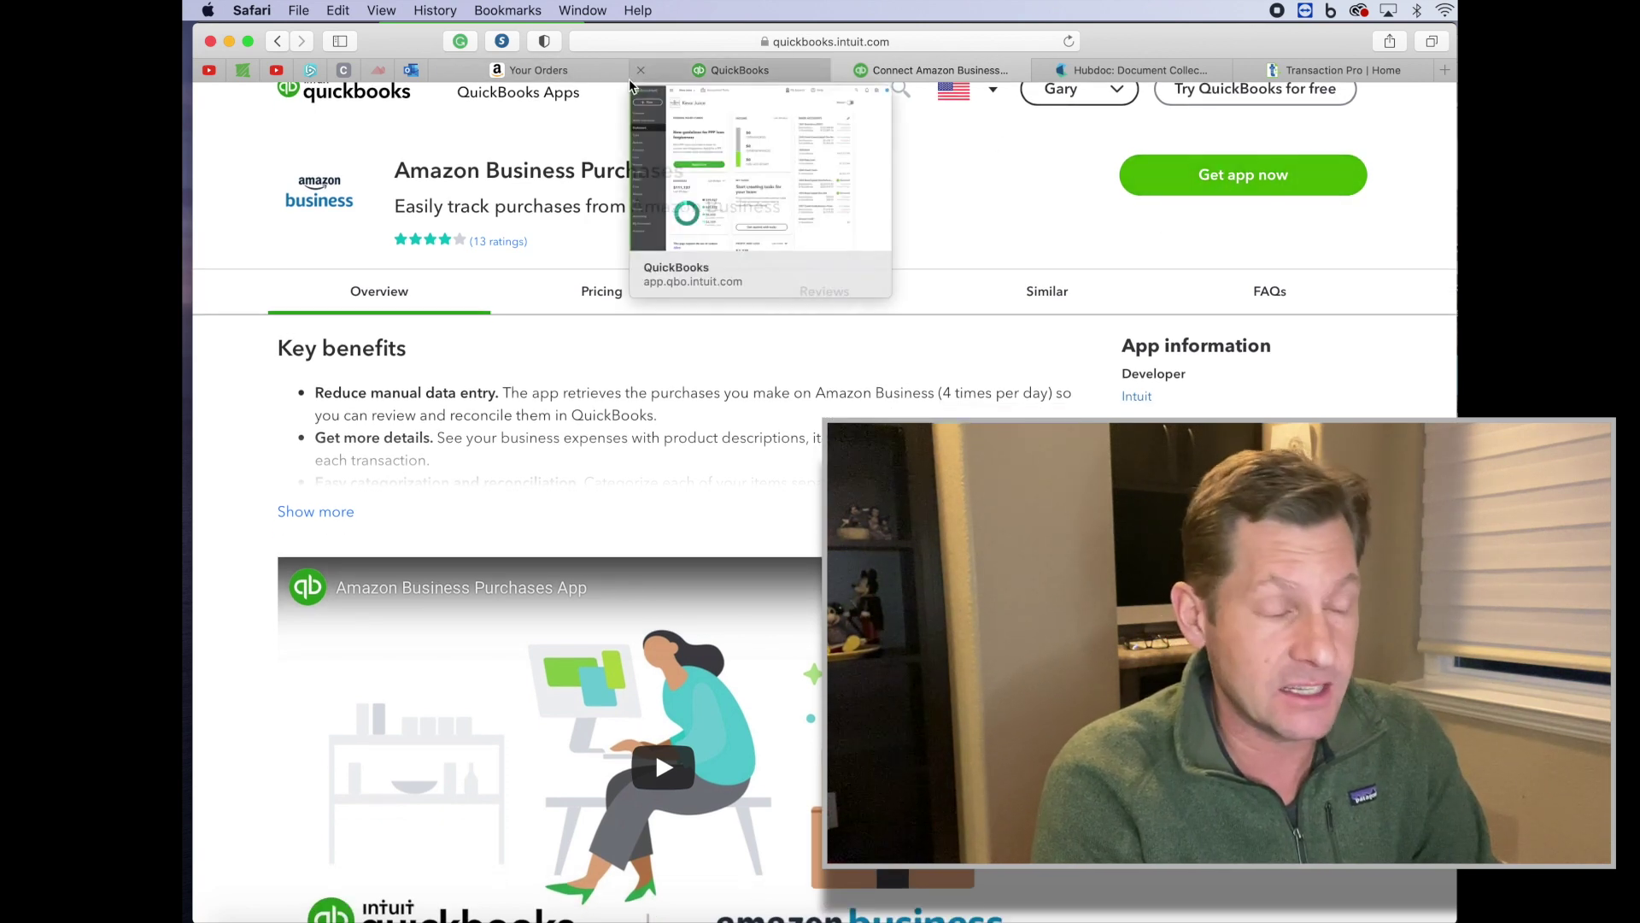
# Step: Go to Keva Juice's Banking > App Transactions and dismiss the introduction
pyautogui.moveTo(571, 70)
pyautogui.click(756, 66)
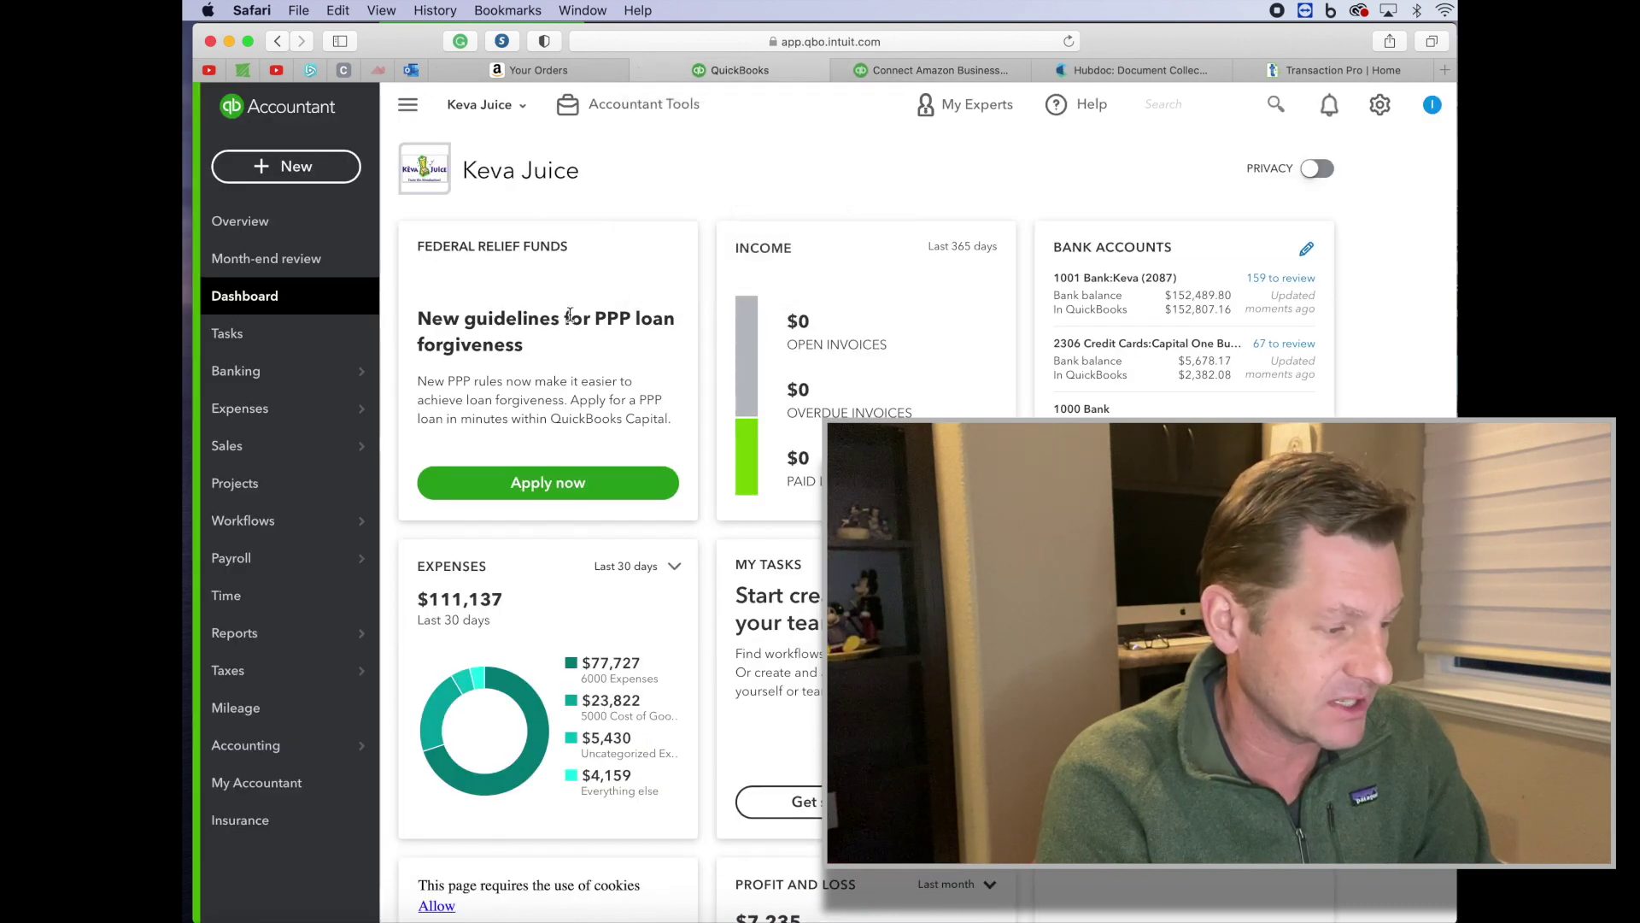
pyautogui.click(291, 382)
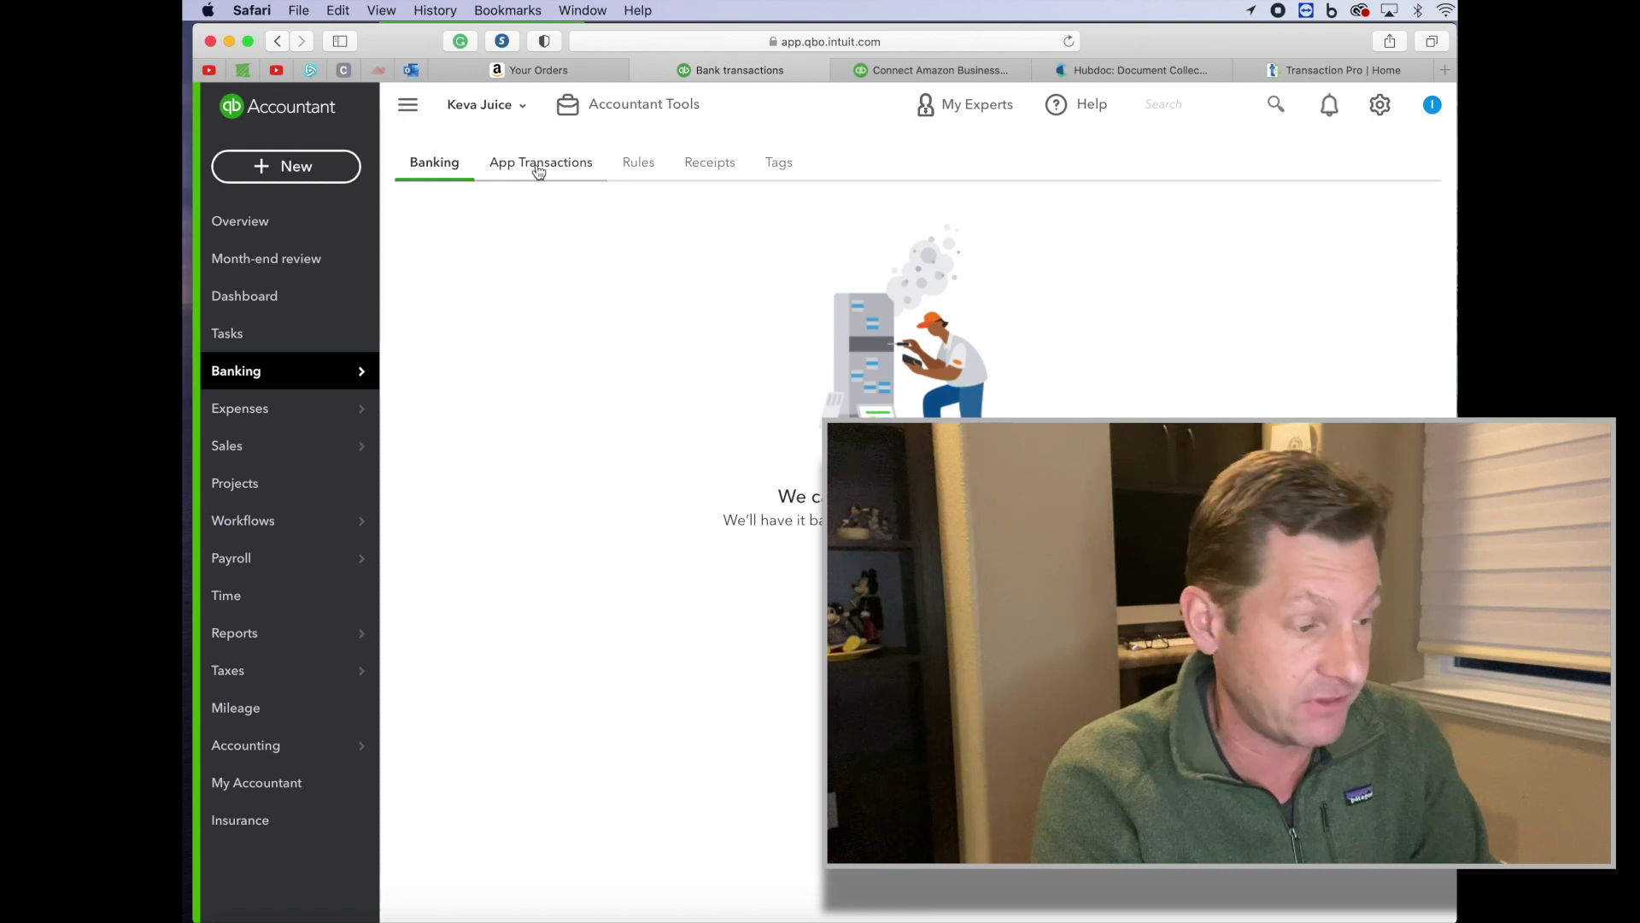
pyautogui.click(539, 170)
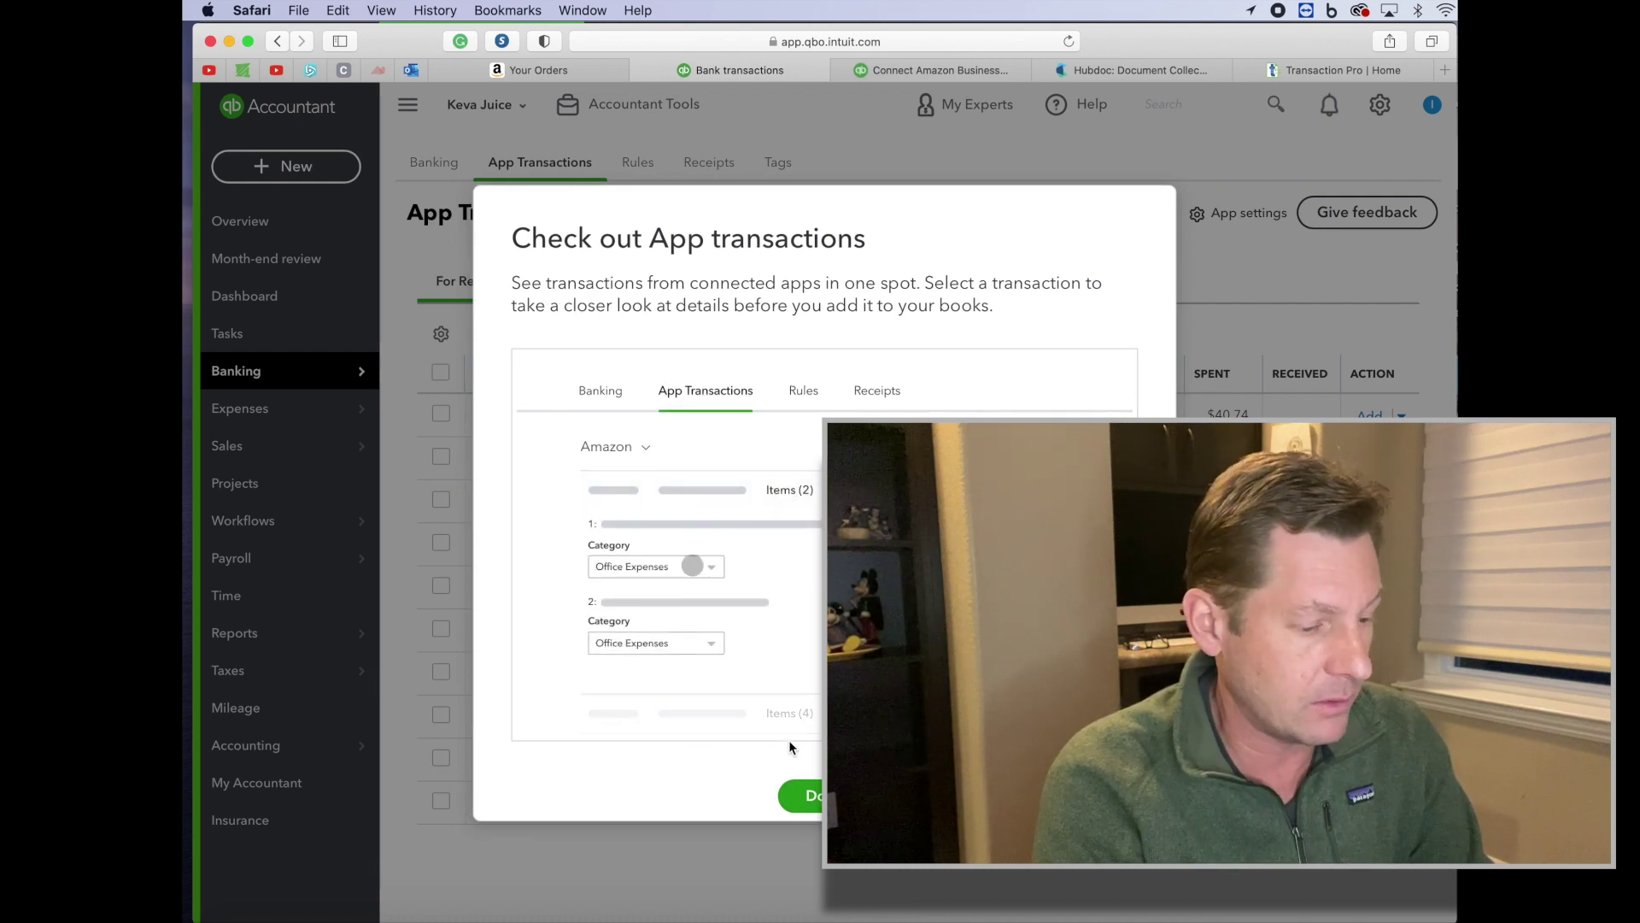
pyautogui.click(799, 795)
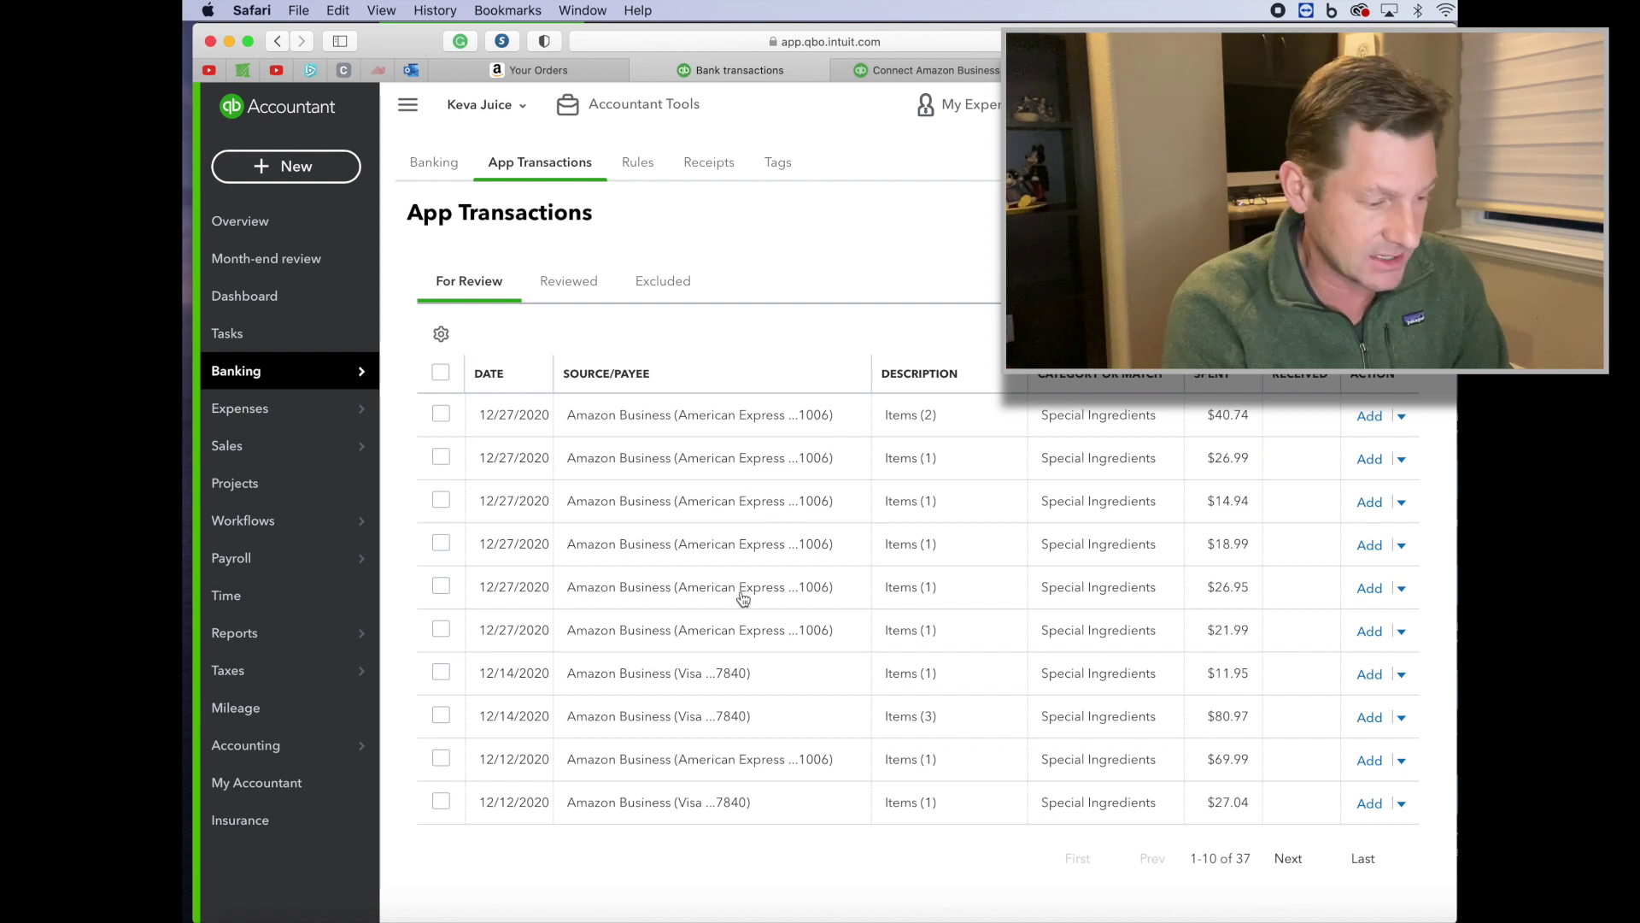
# Step: Exclude the 12/14/2020 $11.95 Amazon Business transaction and return to the dashboard
pyautogui.click(1401, 675)
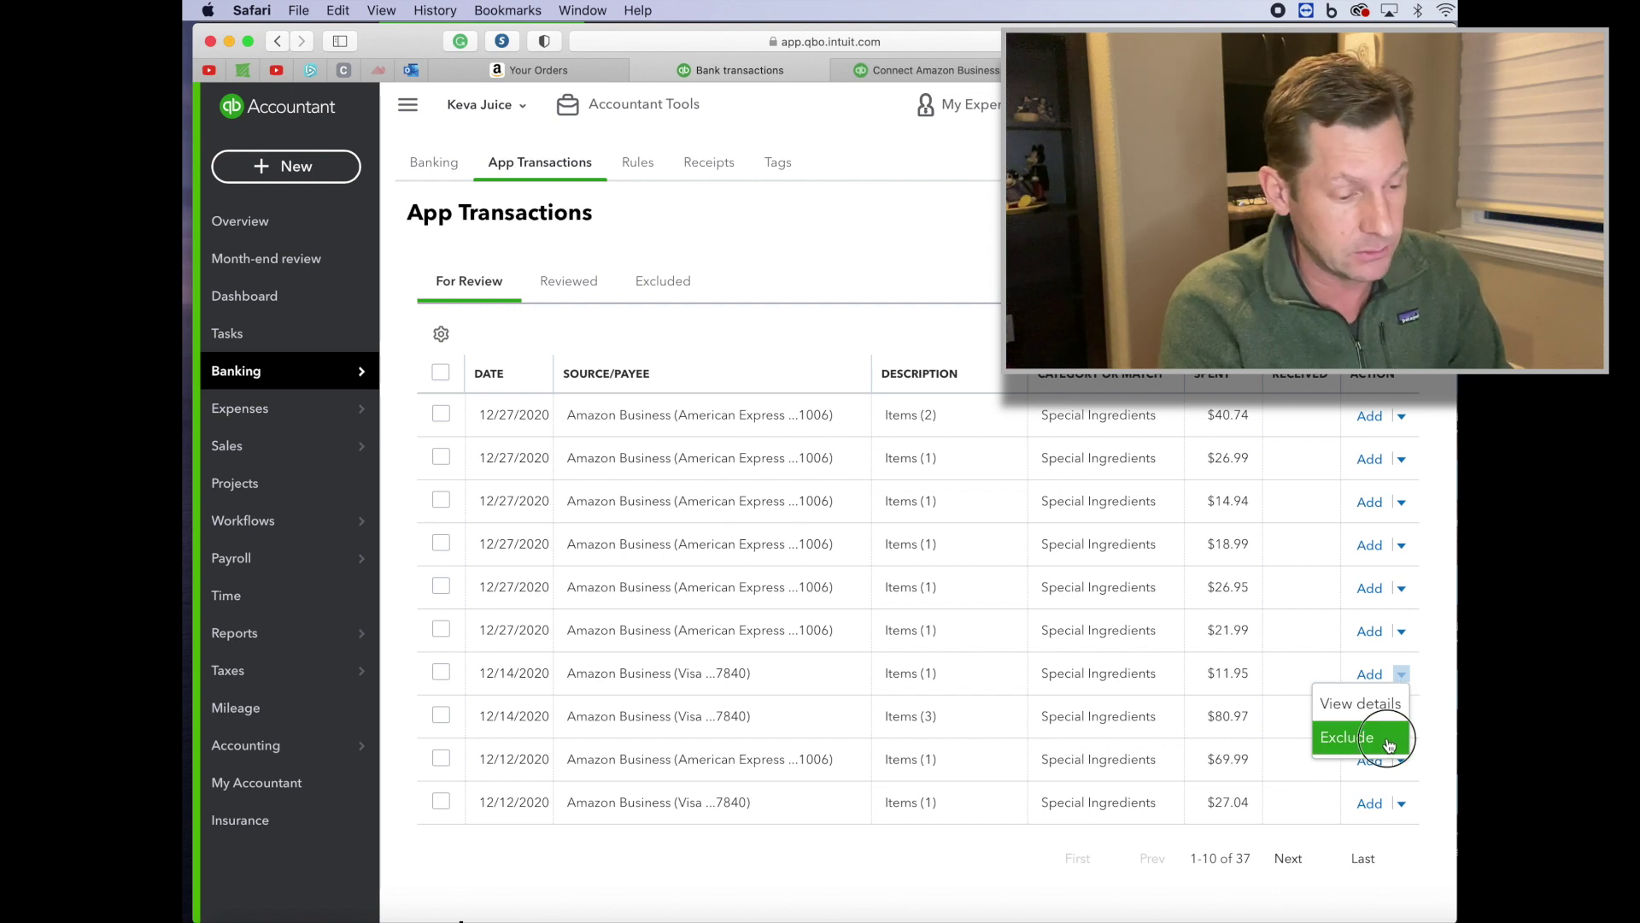
pyautogui.click(1389, 743)
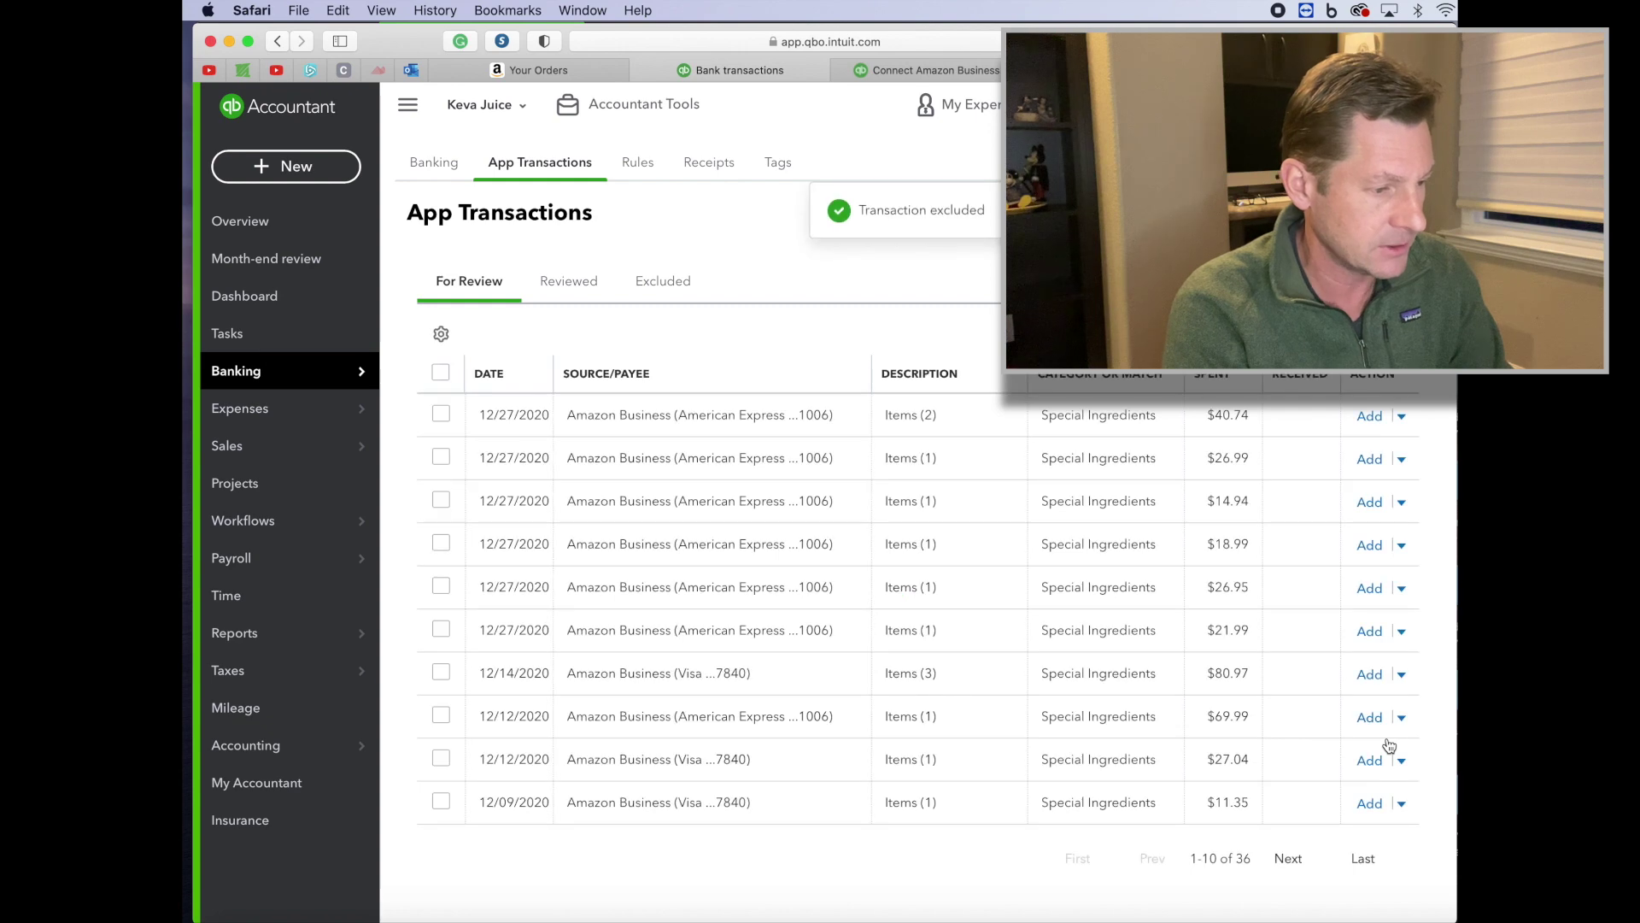
pyautogui.click(244, 296)
pyautogui.moveTo(293, 373)
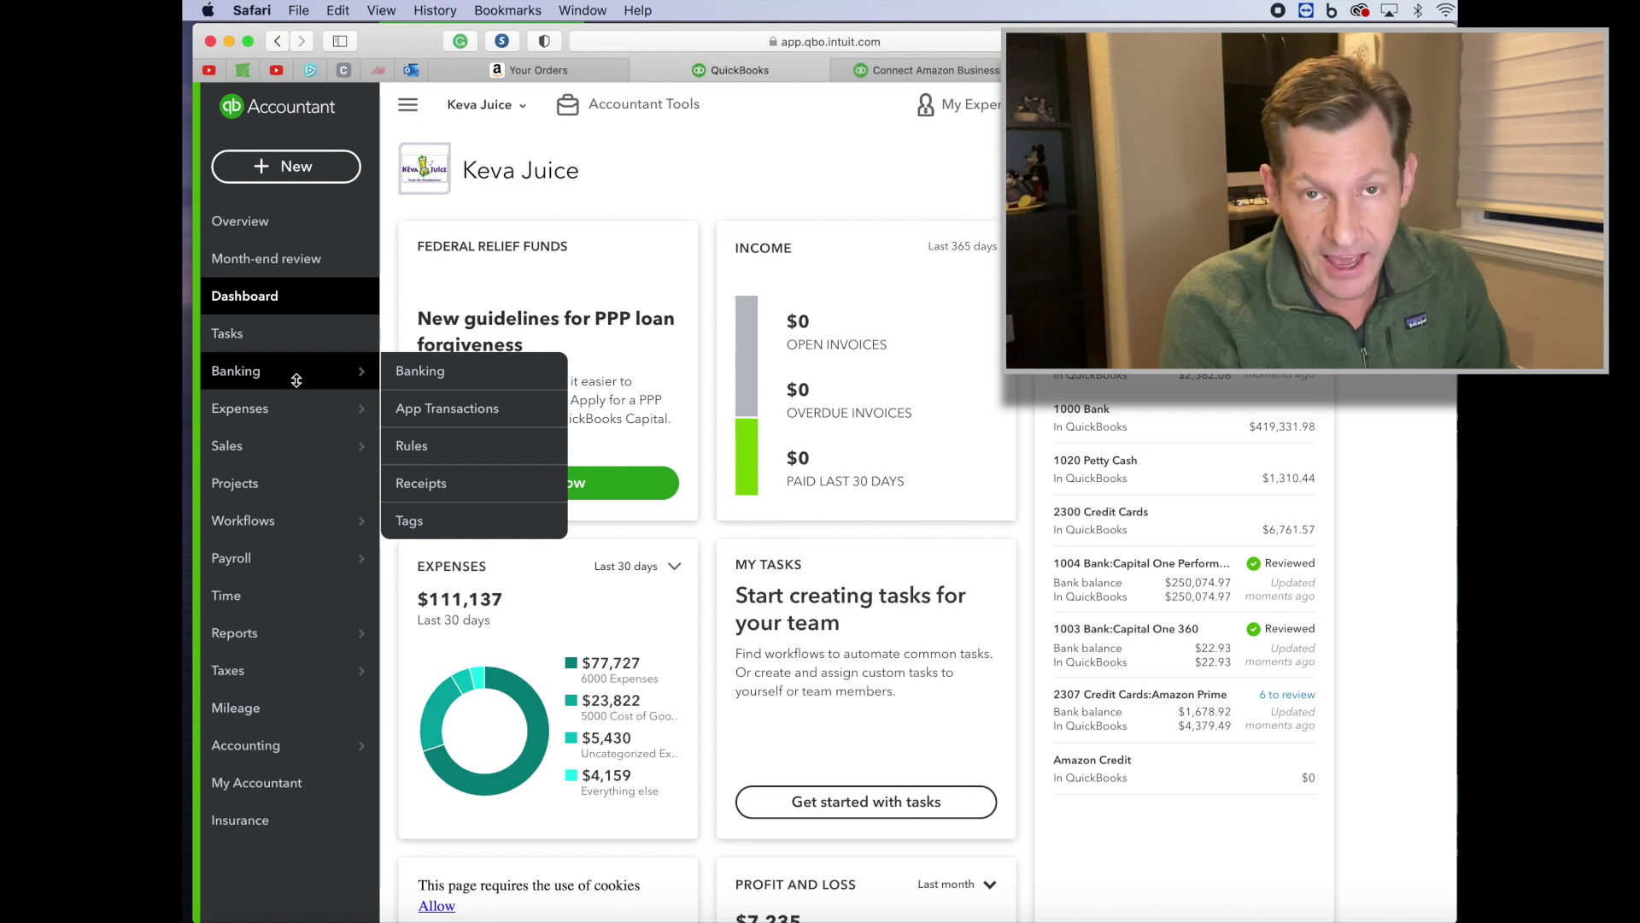
# Step: Review the six pending charges on the 2307 Credit Cards:Amazon Prime bank feed
pyautogui.click(297, 380)
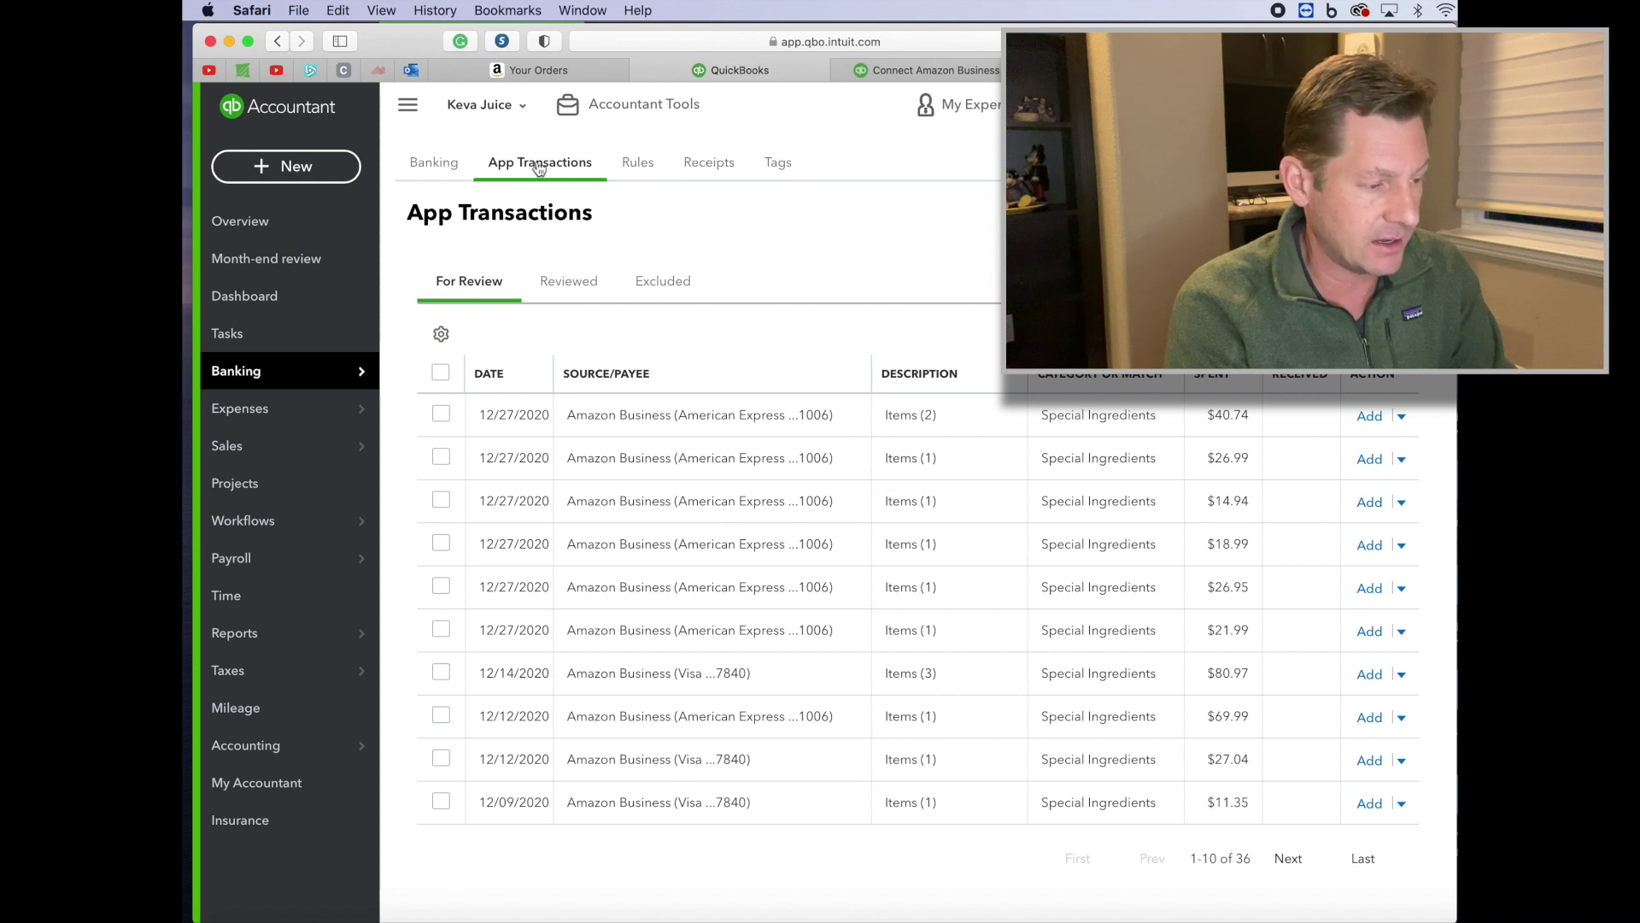
pyautogui.click(435, 165)
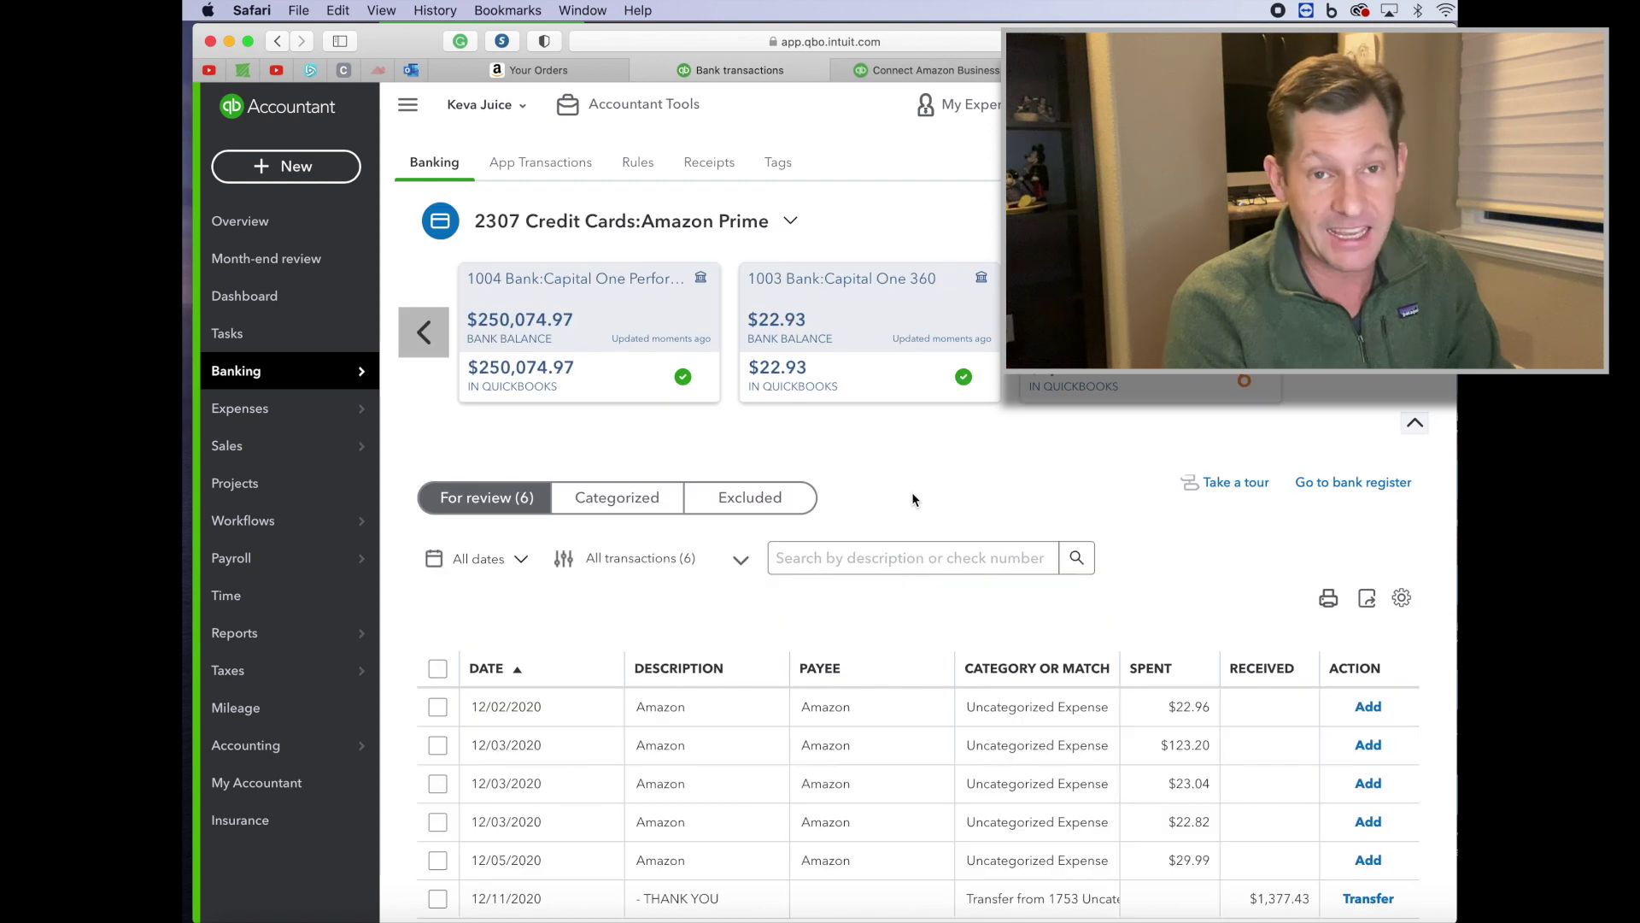
pyautogui.scroll(-2, 1113, 606)
pyautogui.scroll(-1, 1113, 607)
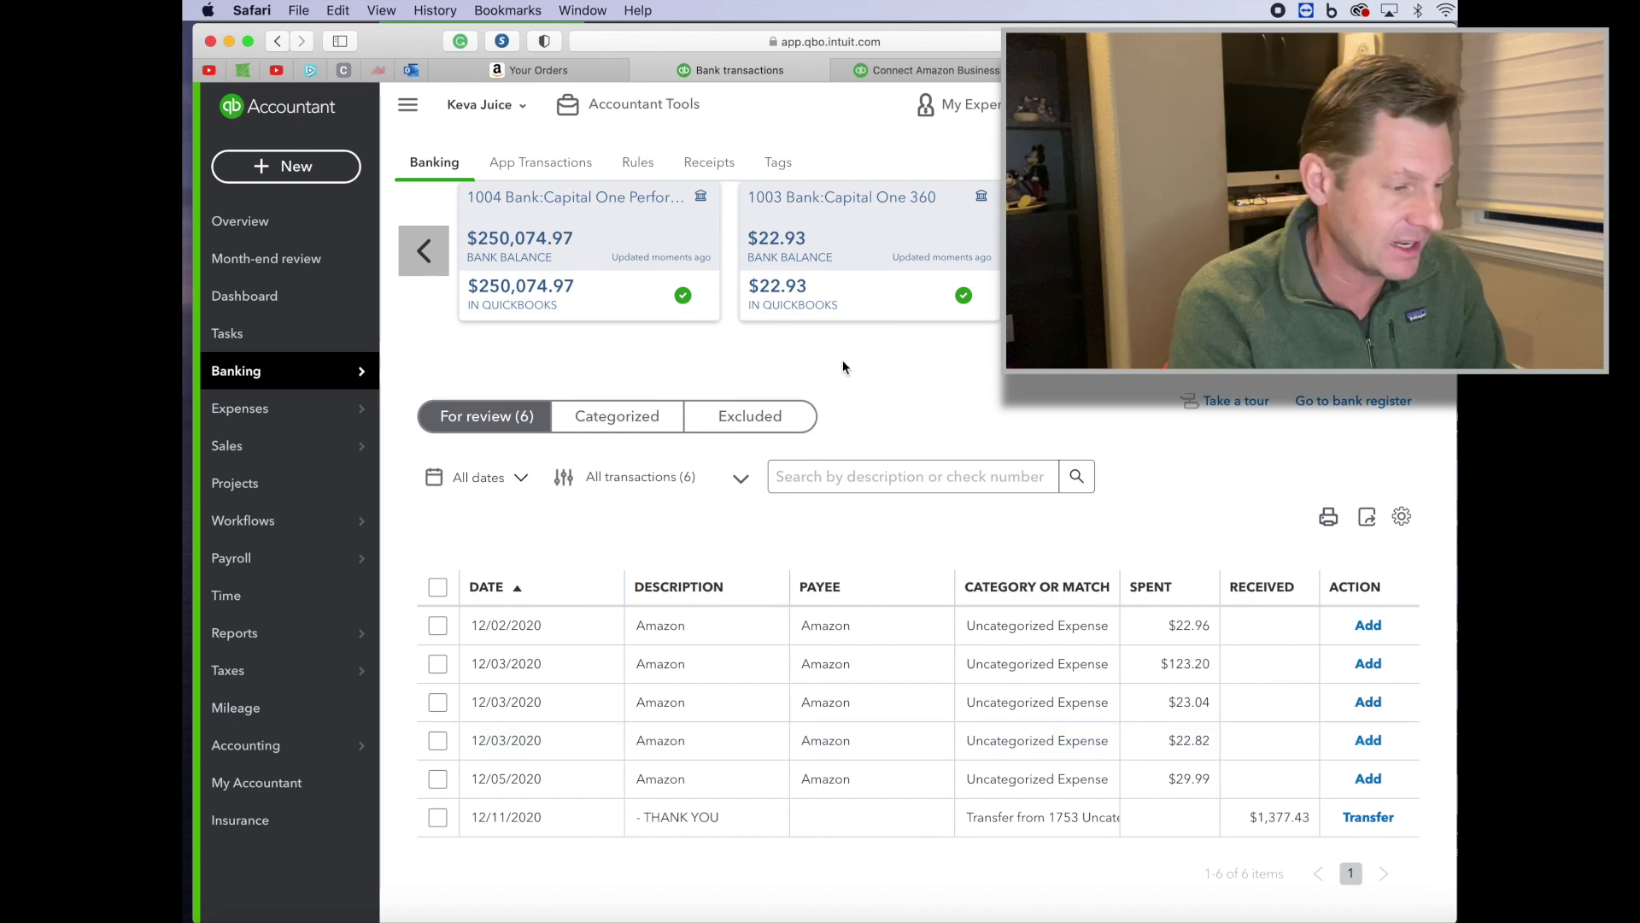
# Step: Page to 21-30 of 36 app transactions and open the 12/03/2020 $22.82 order's details
pyautogui.click(548, 171)
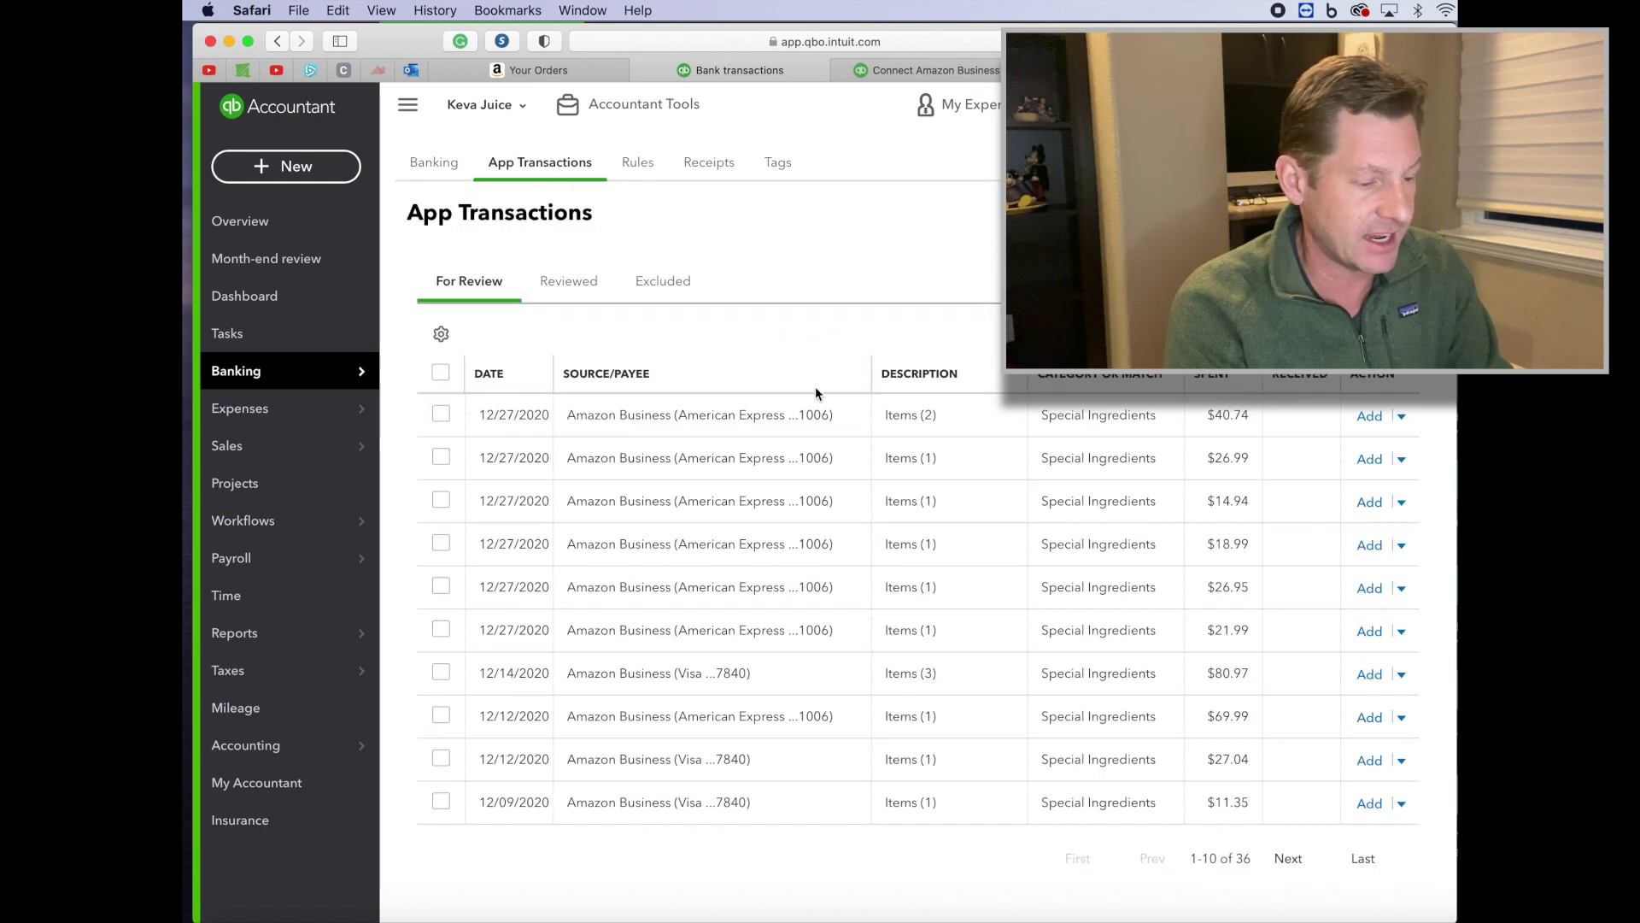
pyautogui.click(1290, 862)
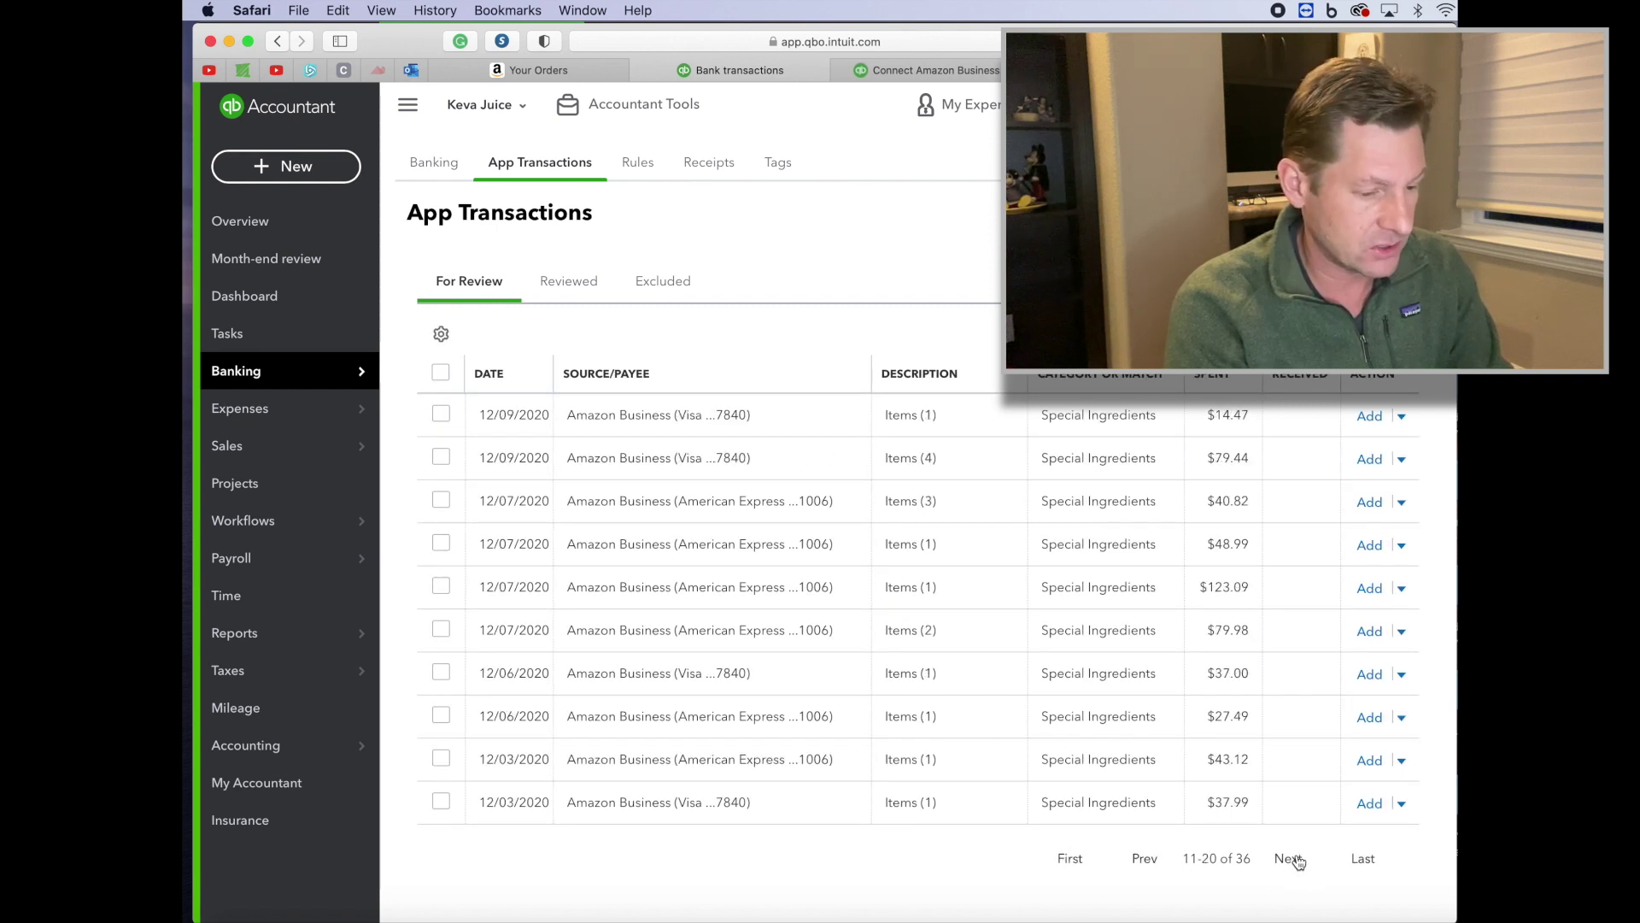
pyautogui.click(1290, 859)
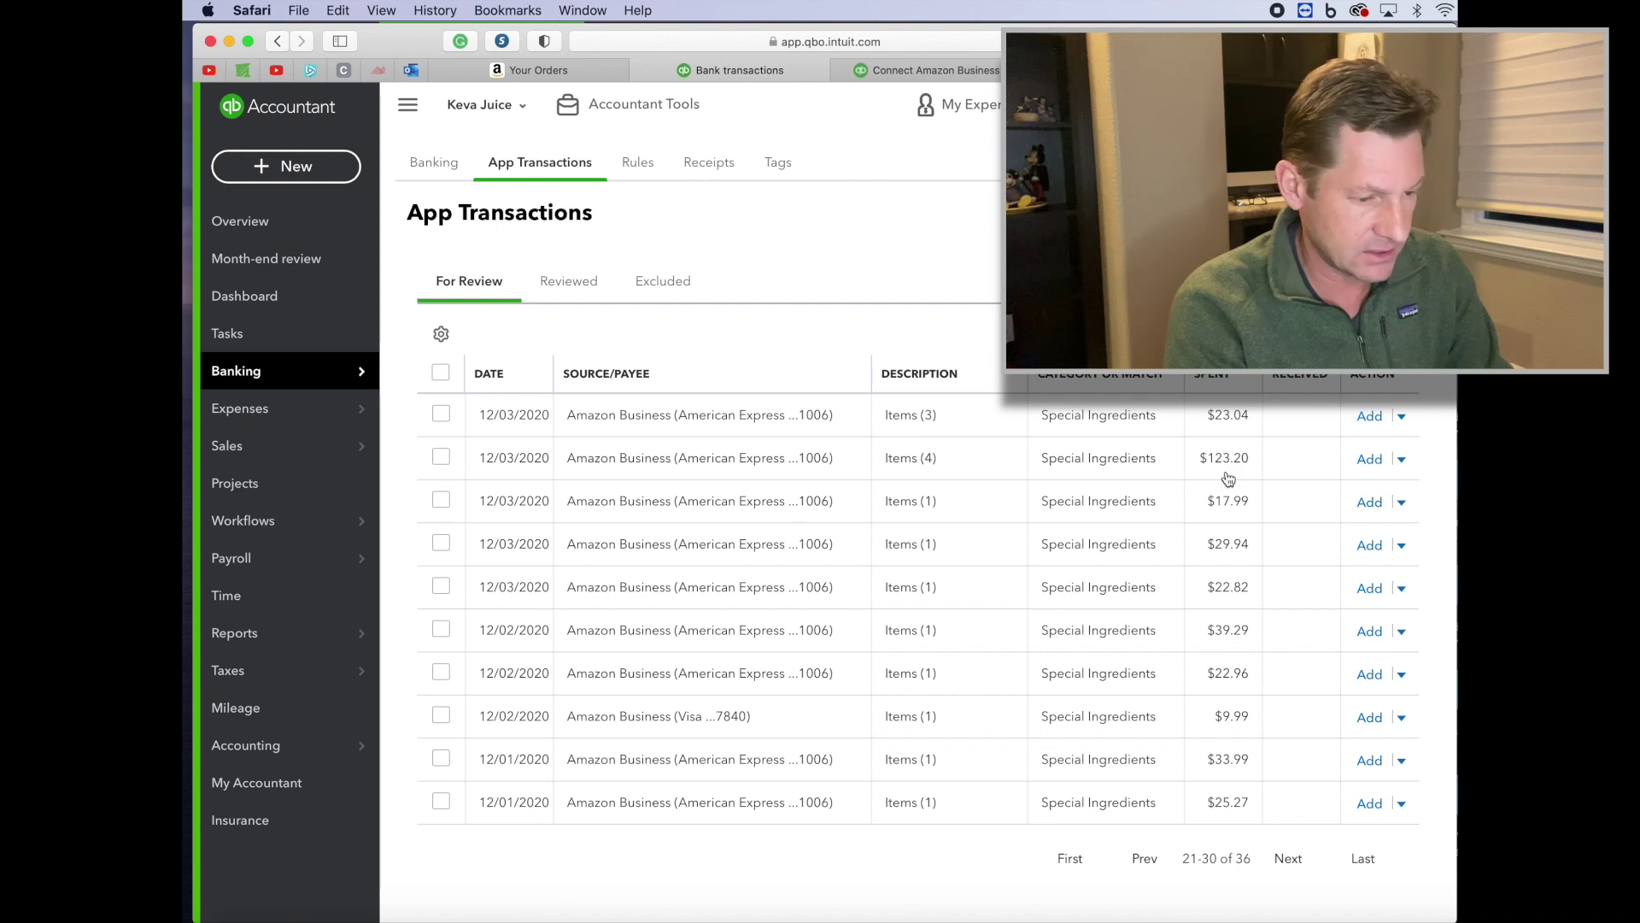
pyautogui.click(820, 590)
pyautogui.scroll(-5, 726, 629)
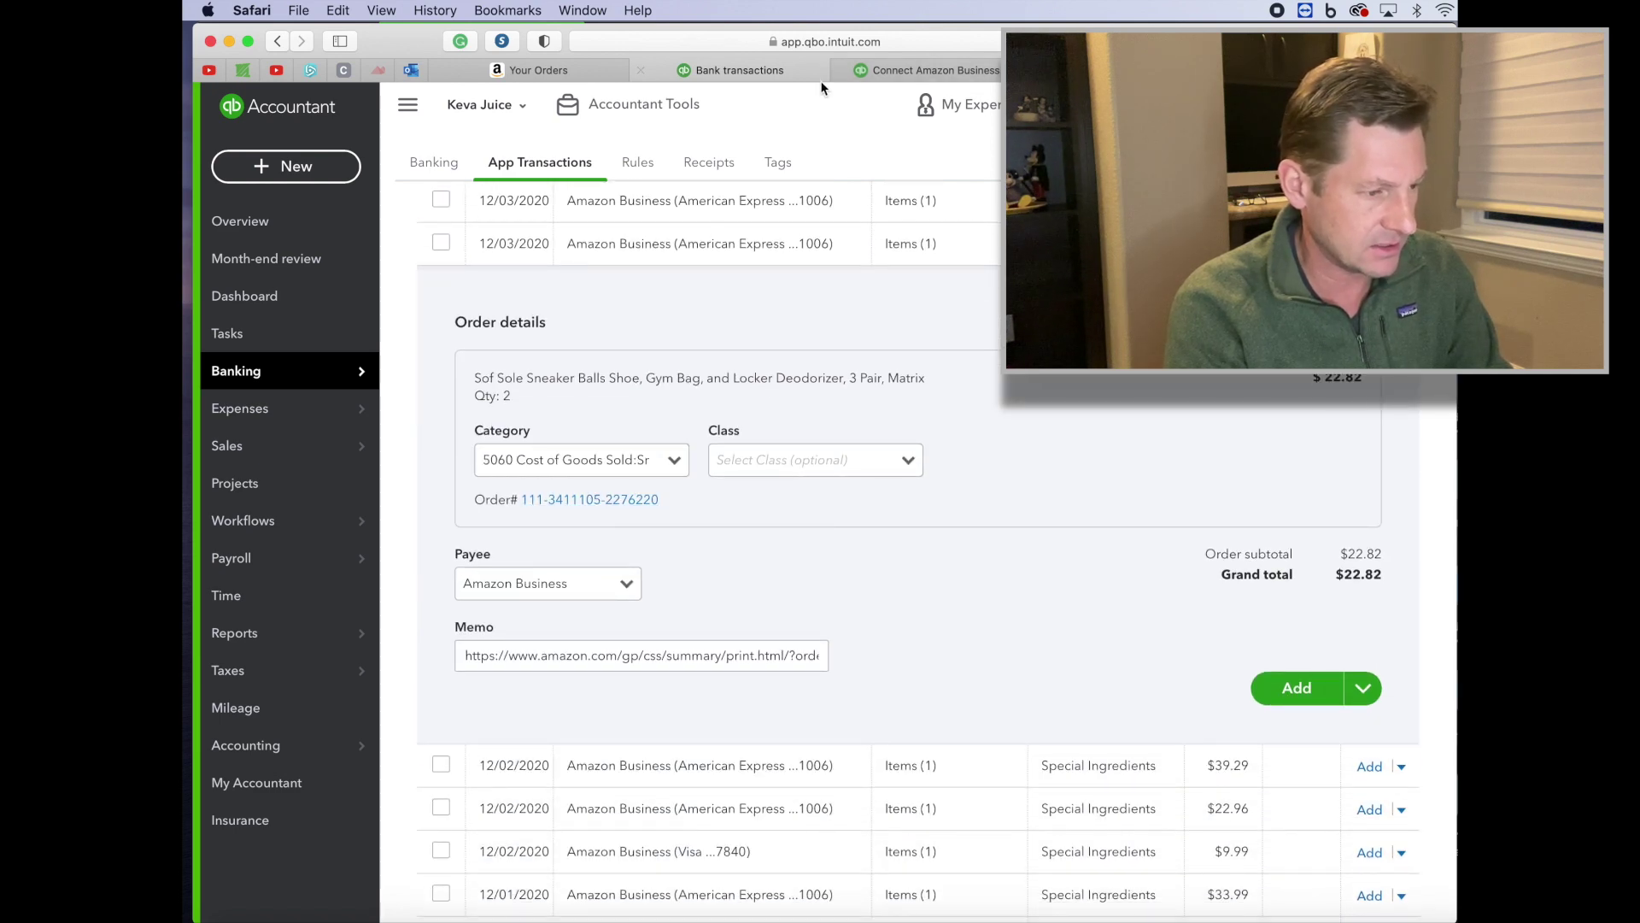
pyautogui.click(898, 73)
# Step: Change the $22.82 order's category to 3547 Owners Equity:Owner
pyautogui.click(739, 75)
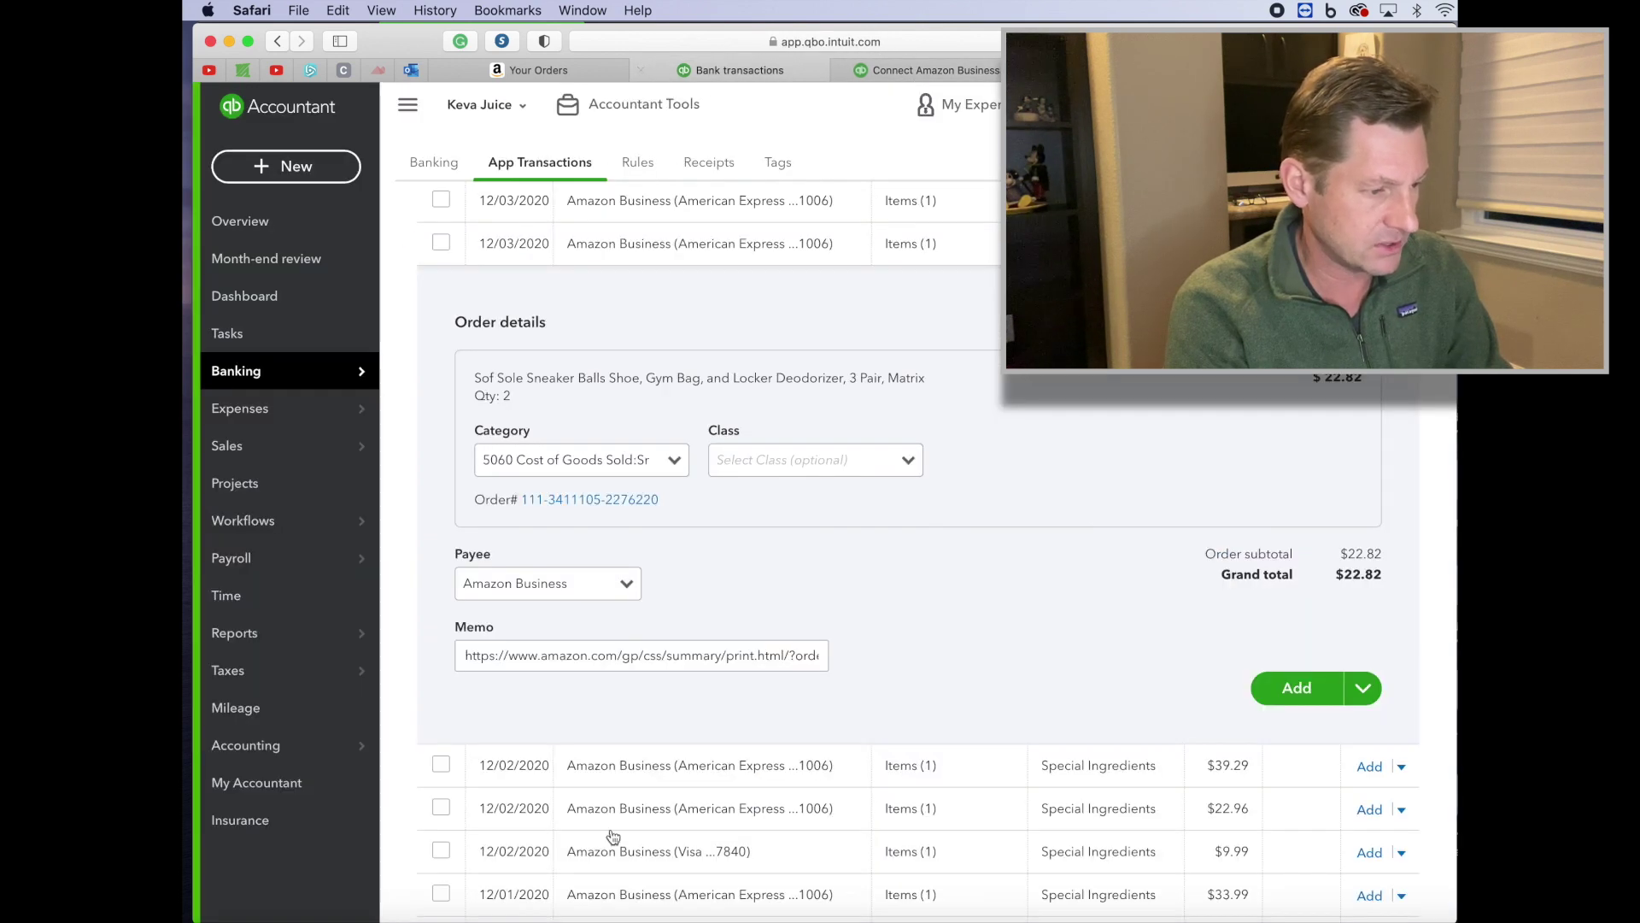
pyautogui.click(338, 919)
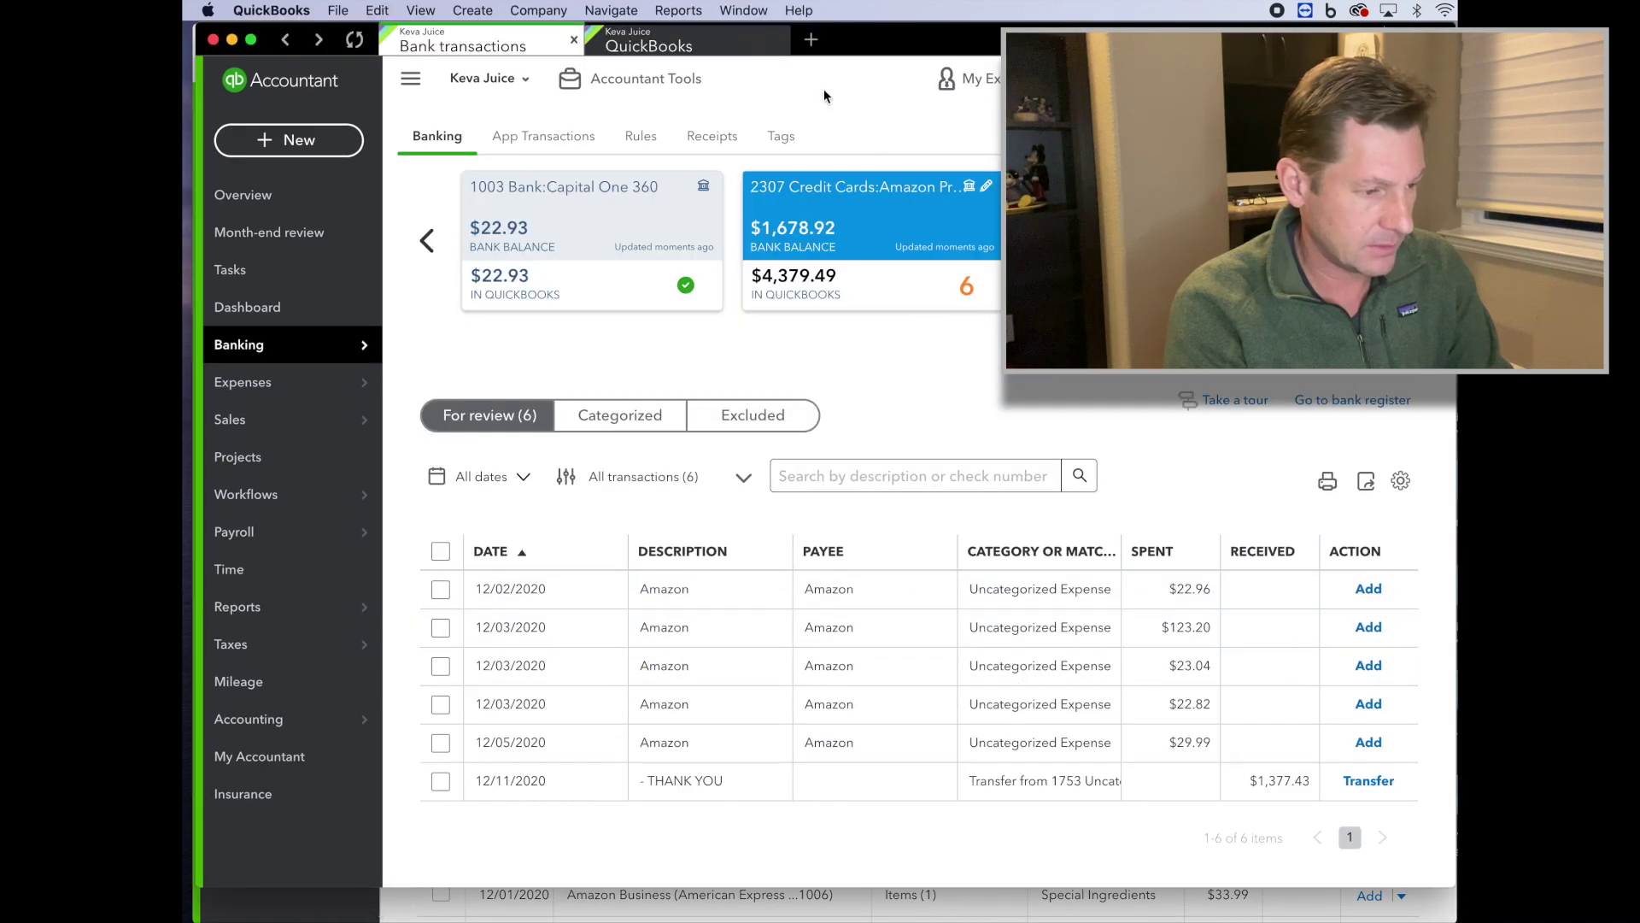
pyautogui.click(688, 47)
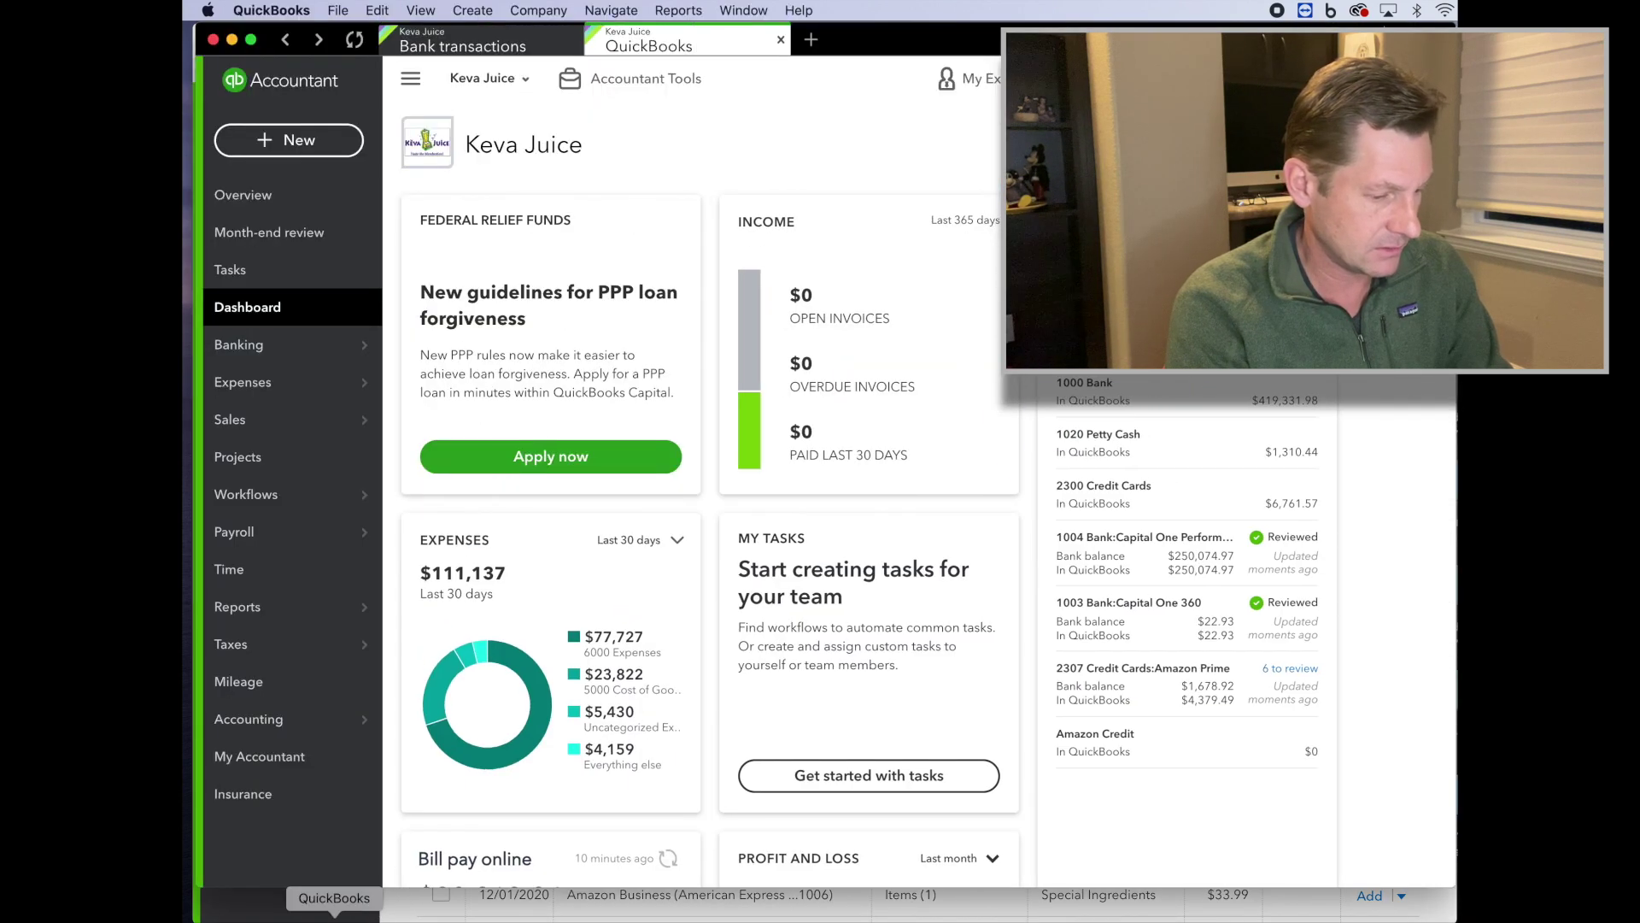
pyautogui.click(376, 917)
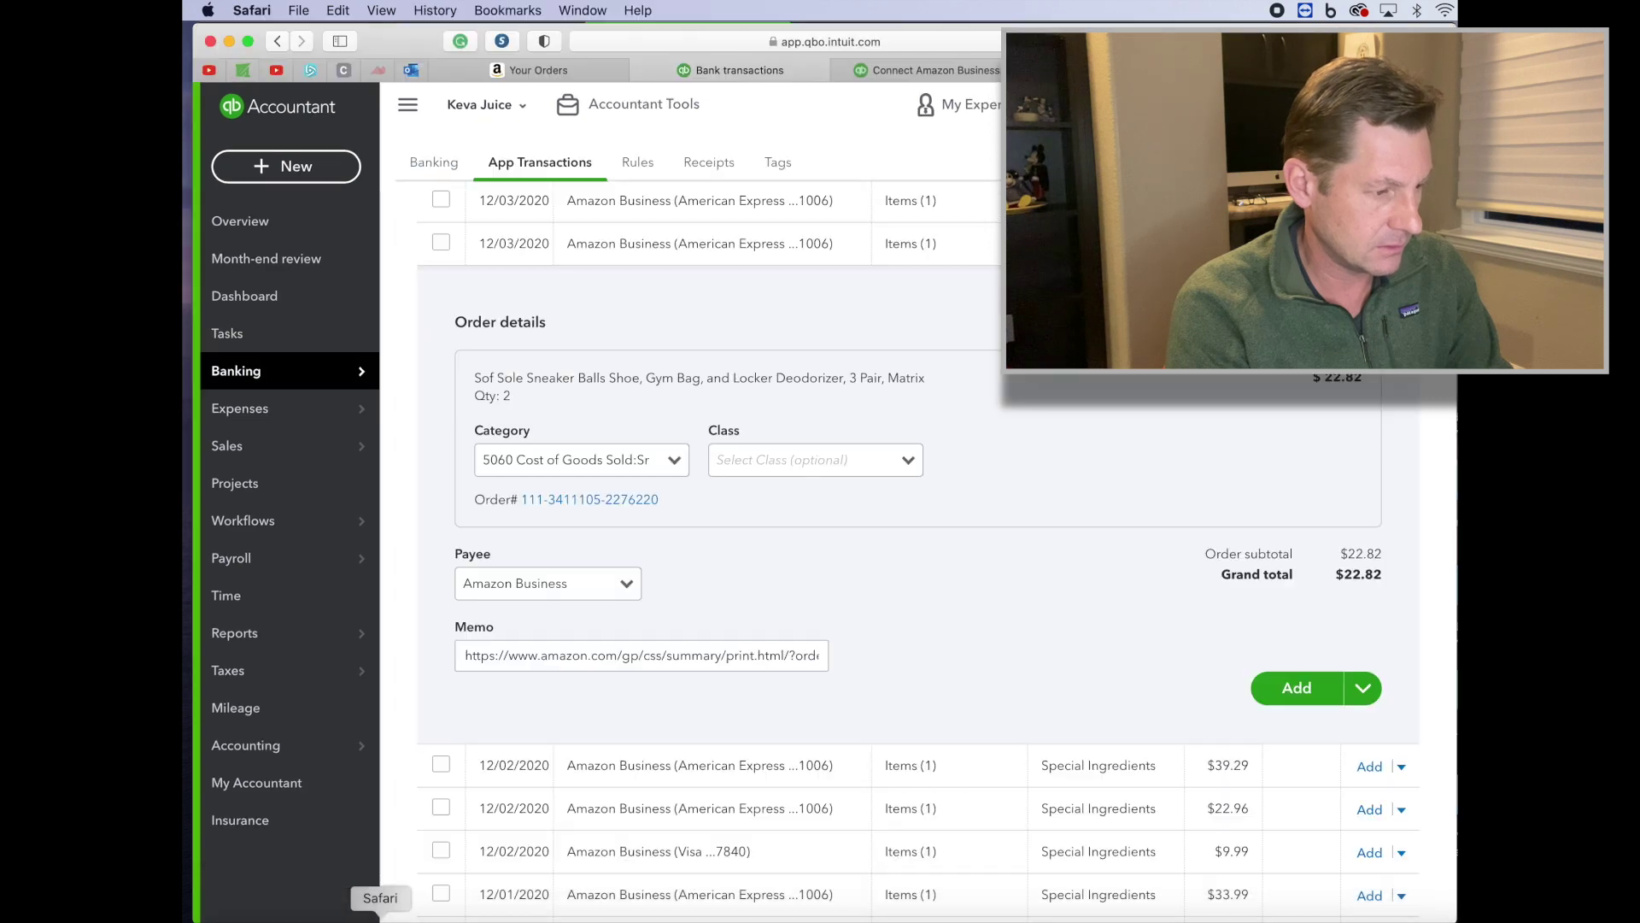
pyautogui.click(601, 461)
pyautogui.moveTo(481, 452); pyautogui.dragTo(685, 454)
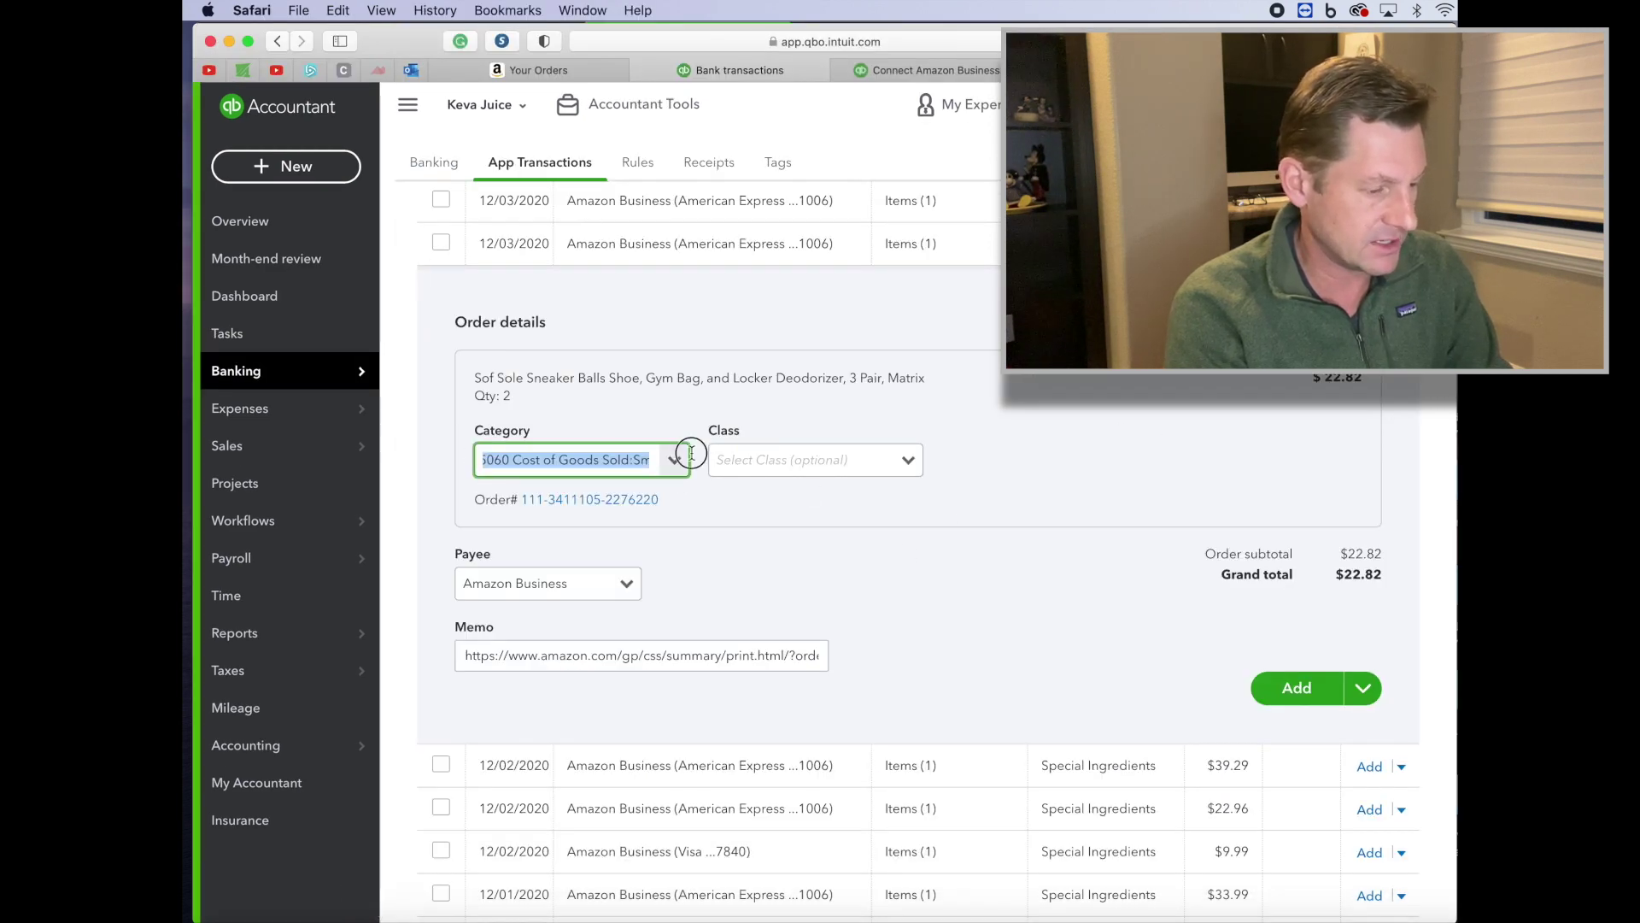
pyautogui.write('3')
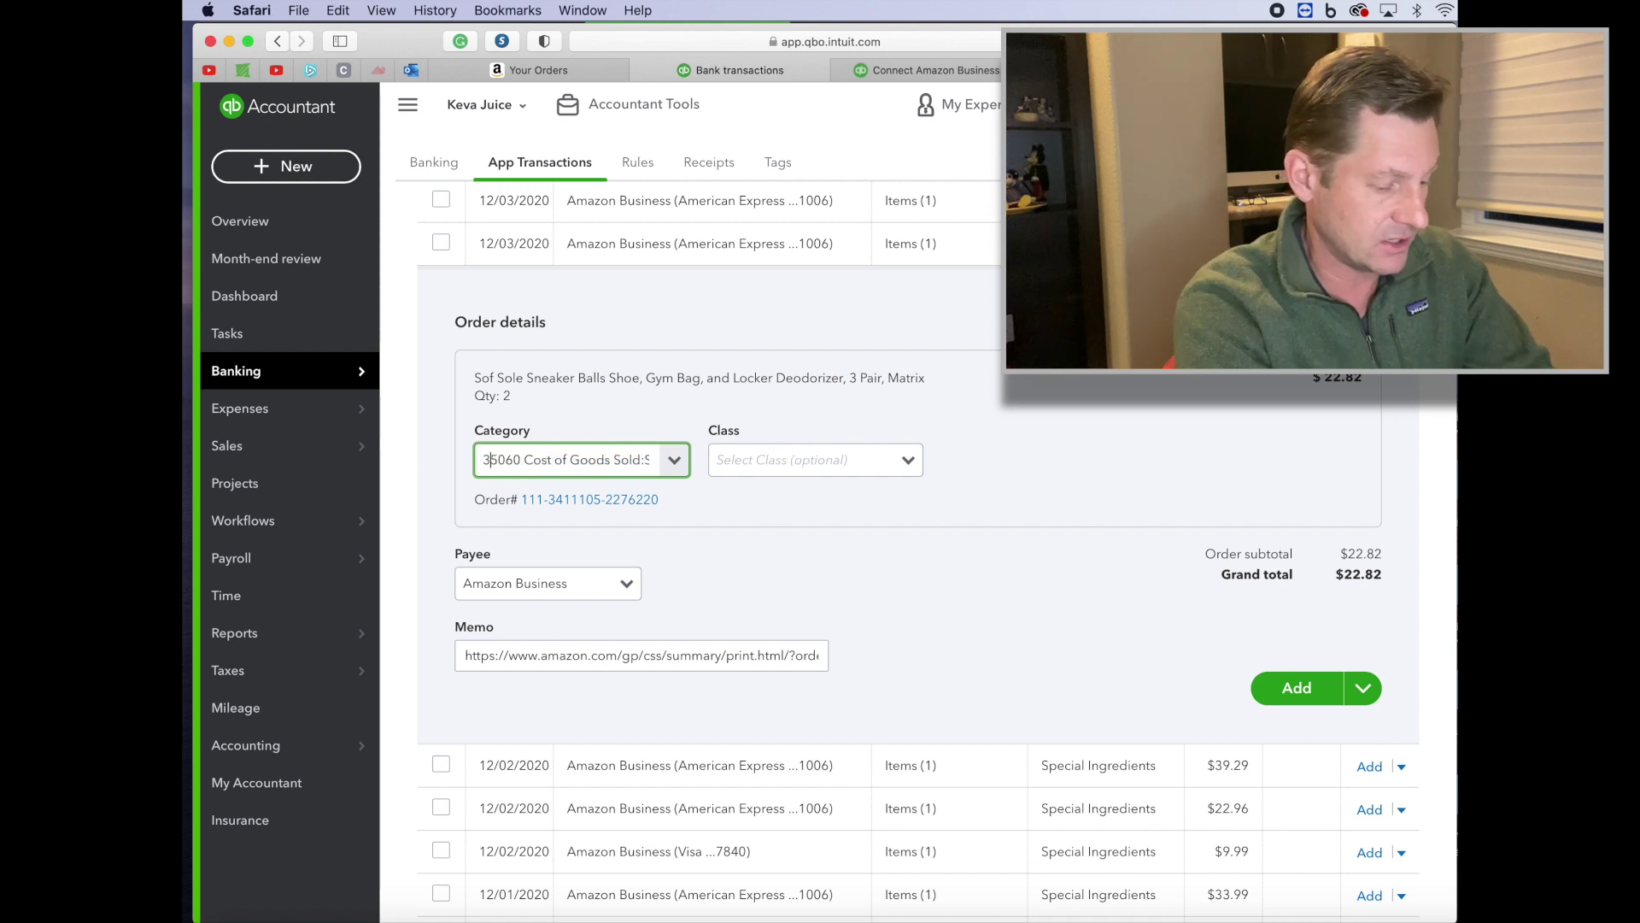
pyautogui.write('4')
pyautogui.press('super+z')
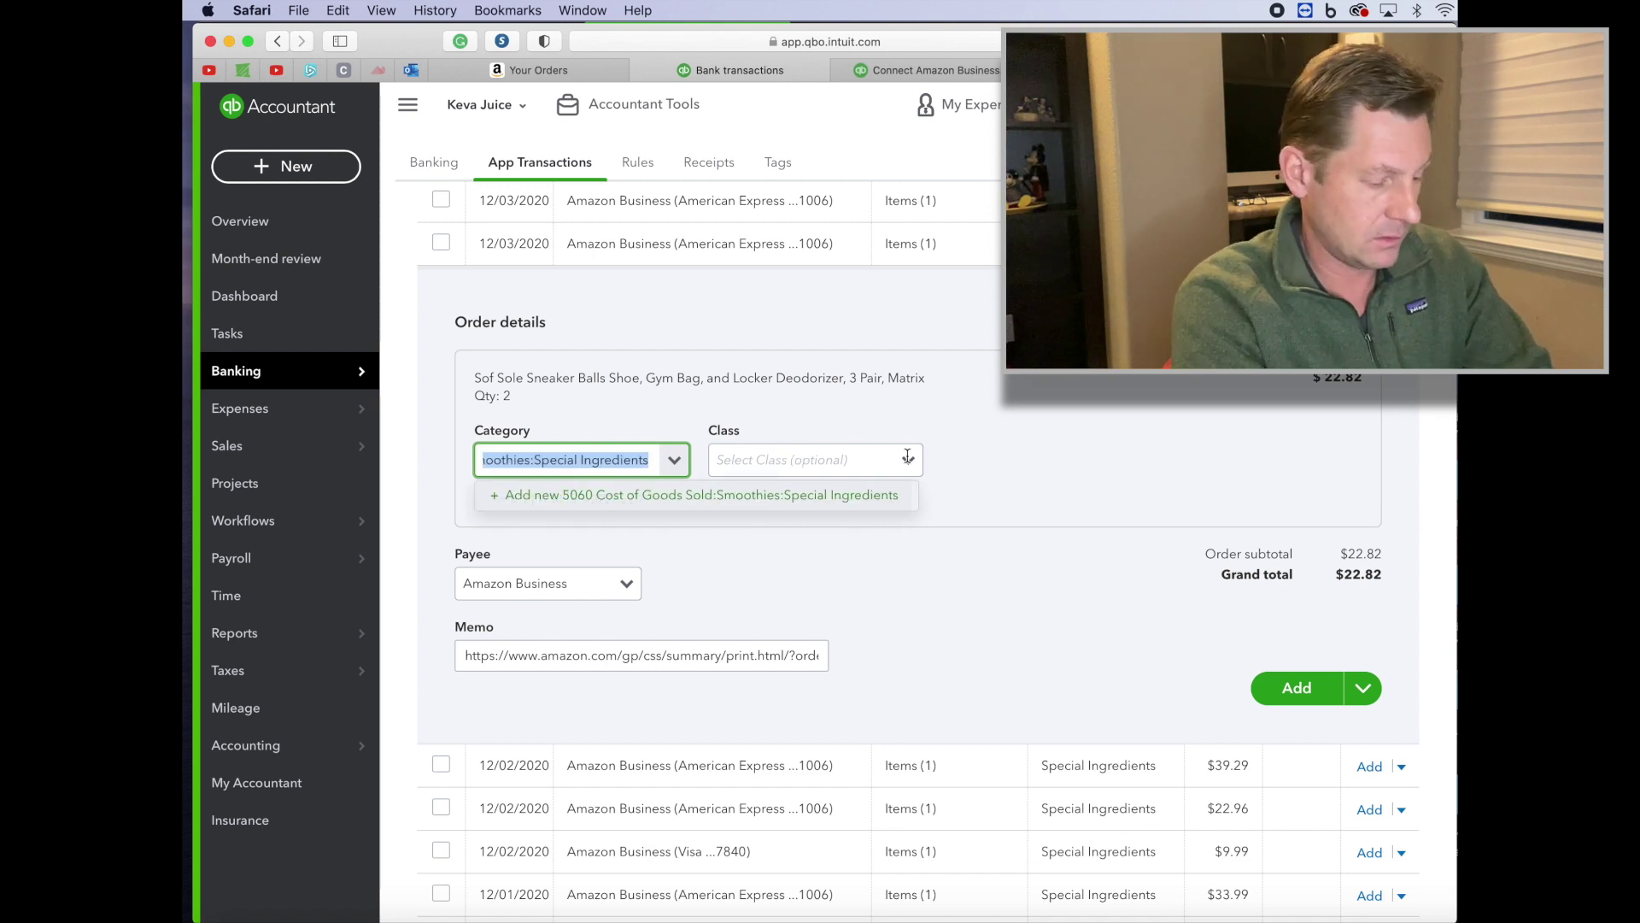
pyautogui.write('3547 Owners Equity:Owner')
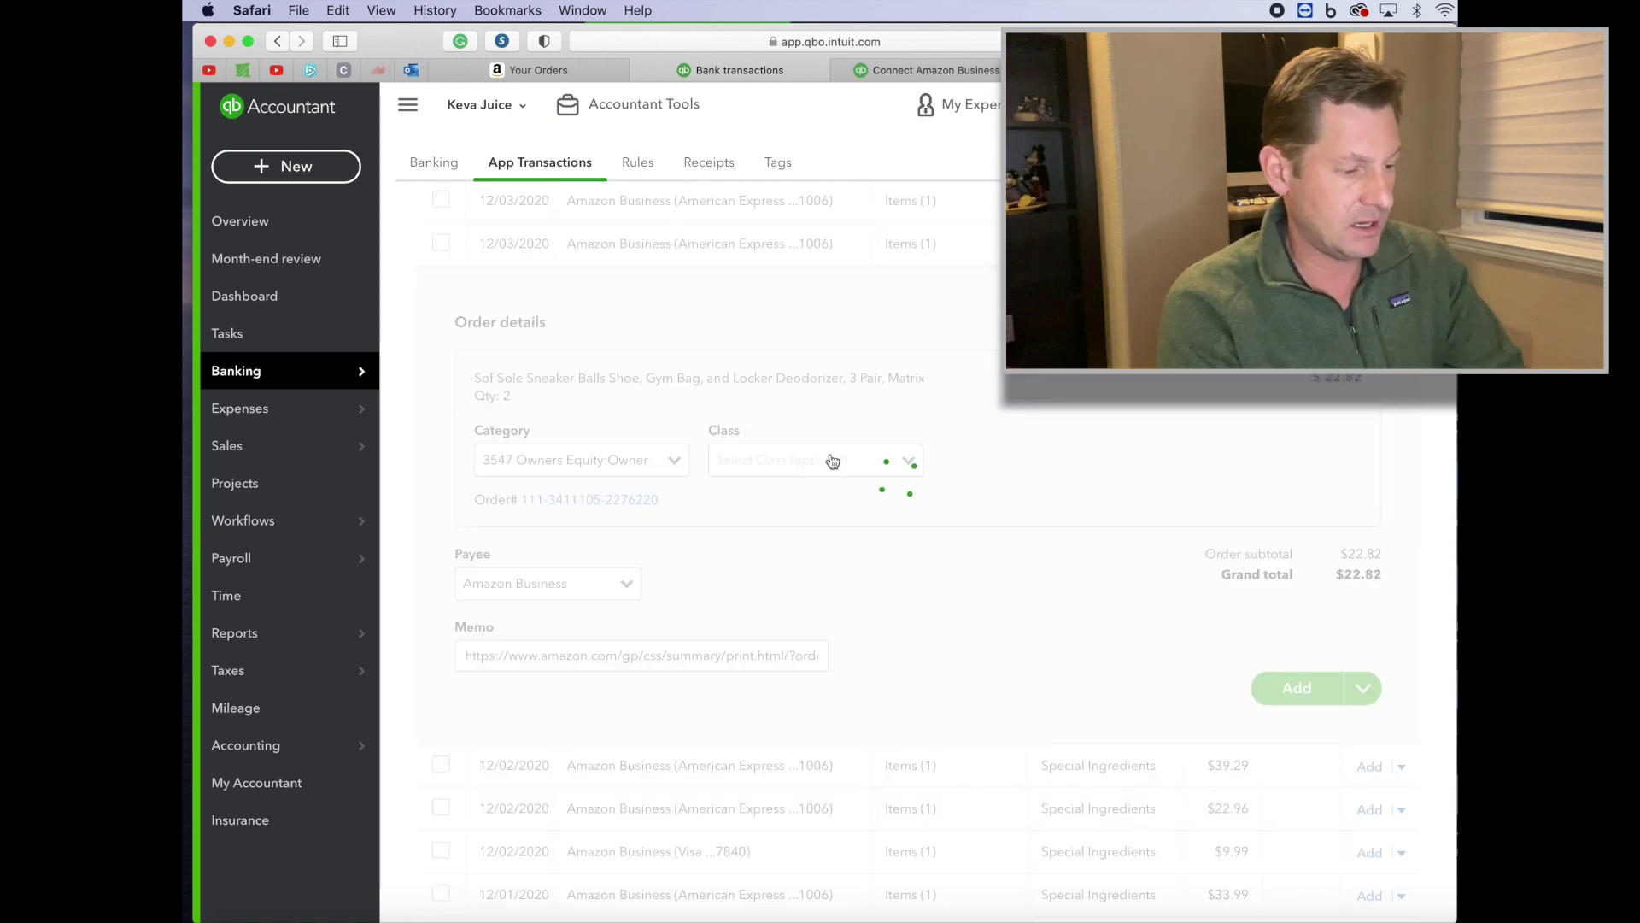
# Step: Assign class Admin to the Sof Sole order and add it to the books
pyautogui.click(792, 459)
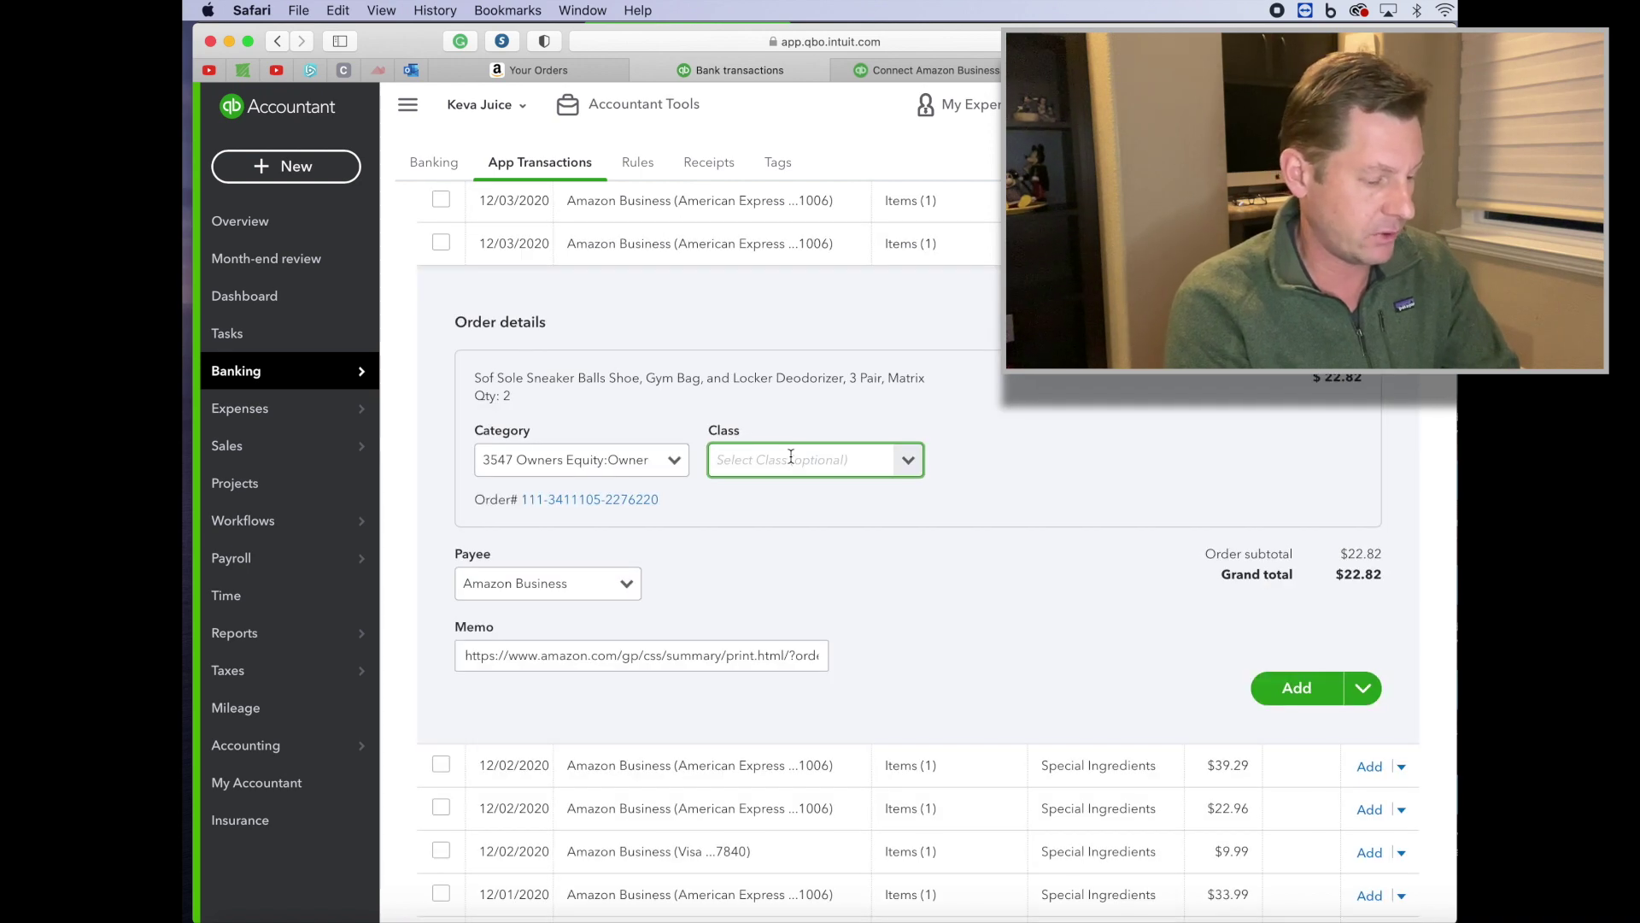
pyautogui.write('ad')
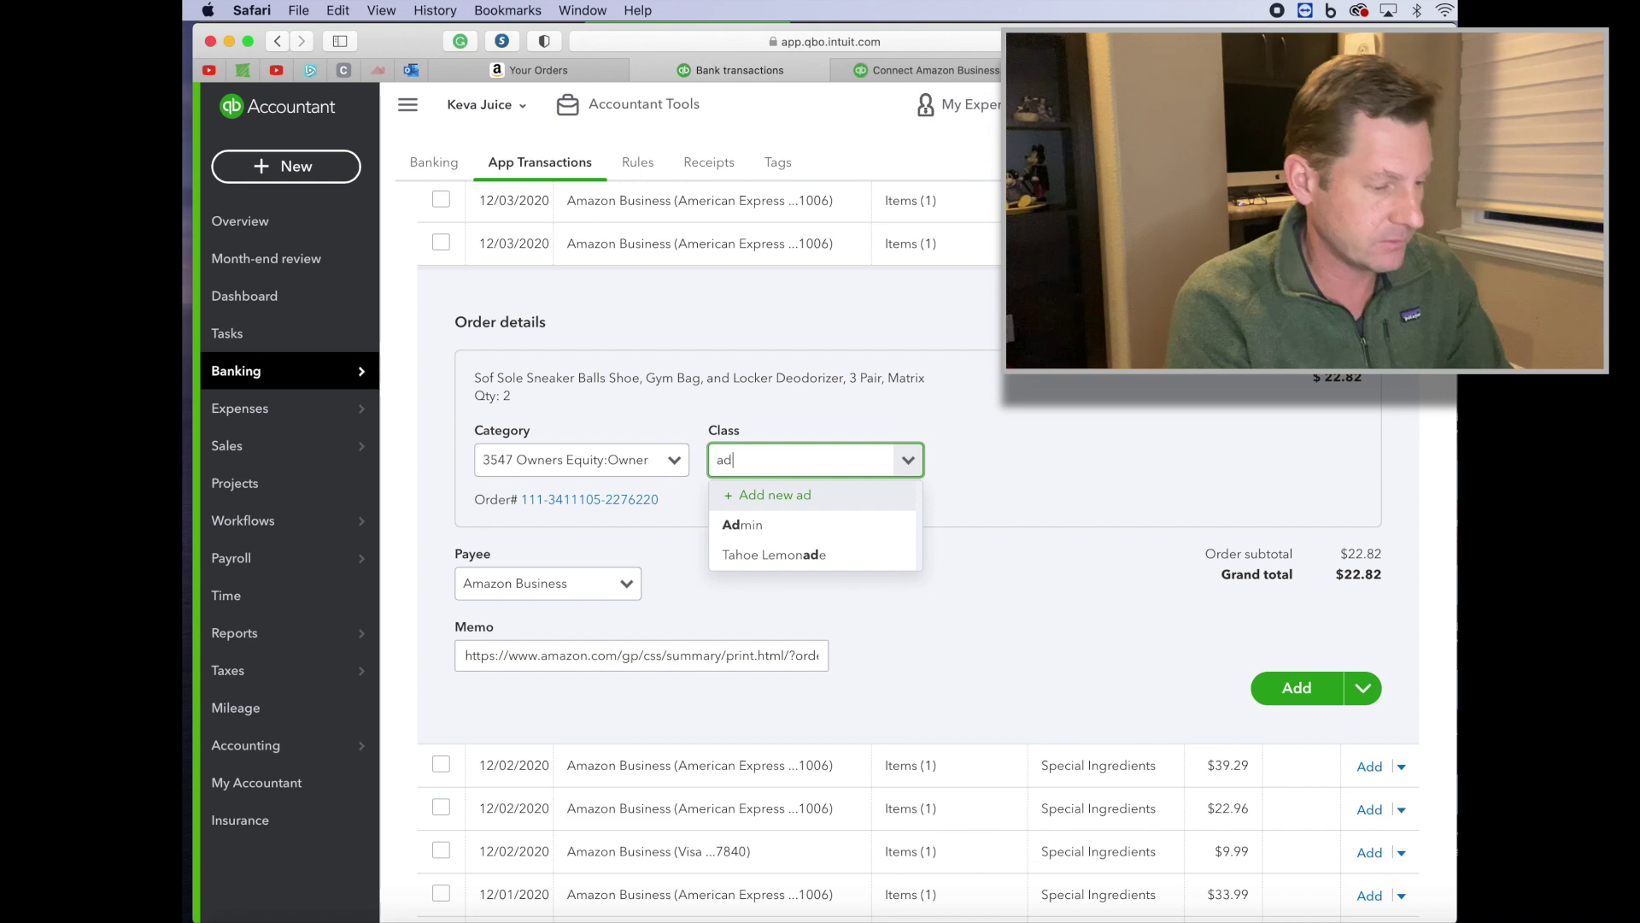
pyautogui.click(778, 529)
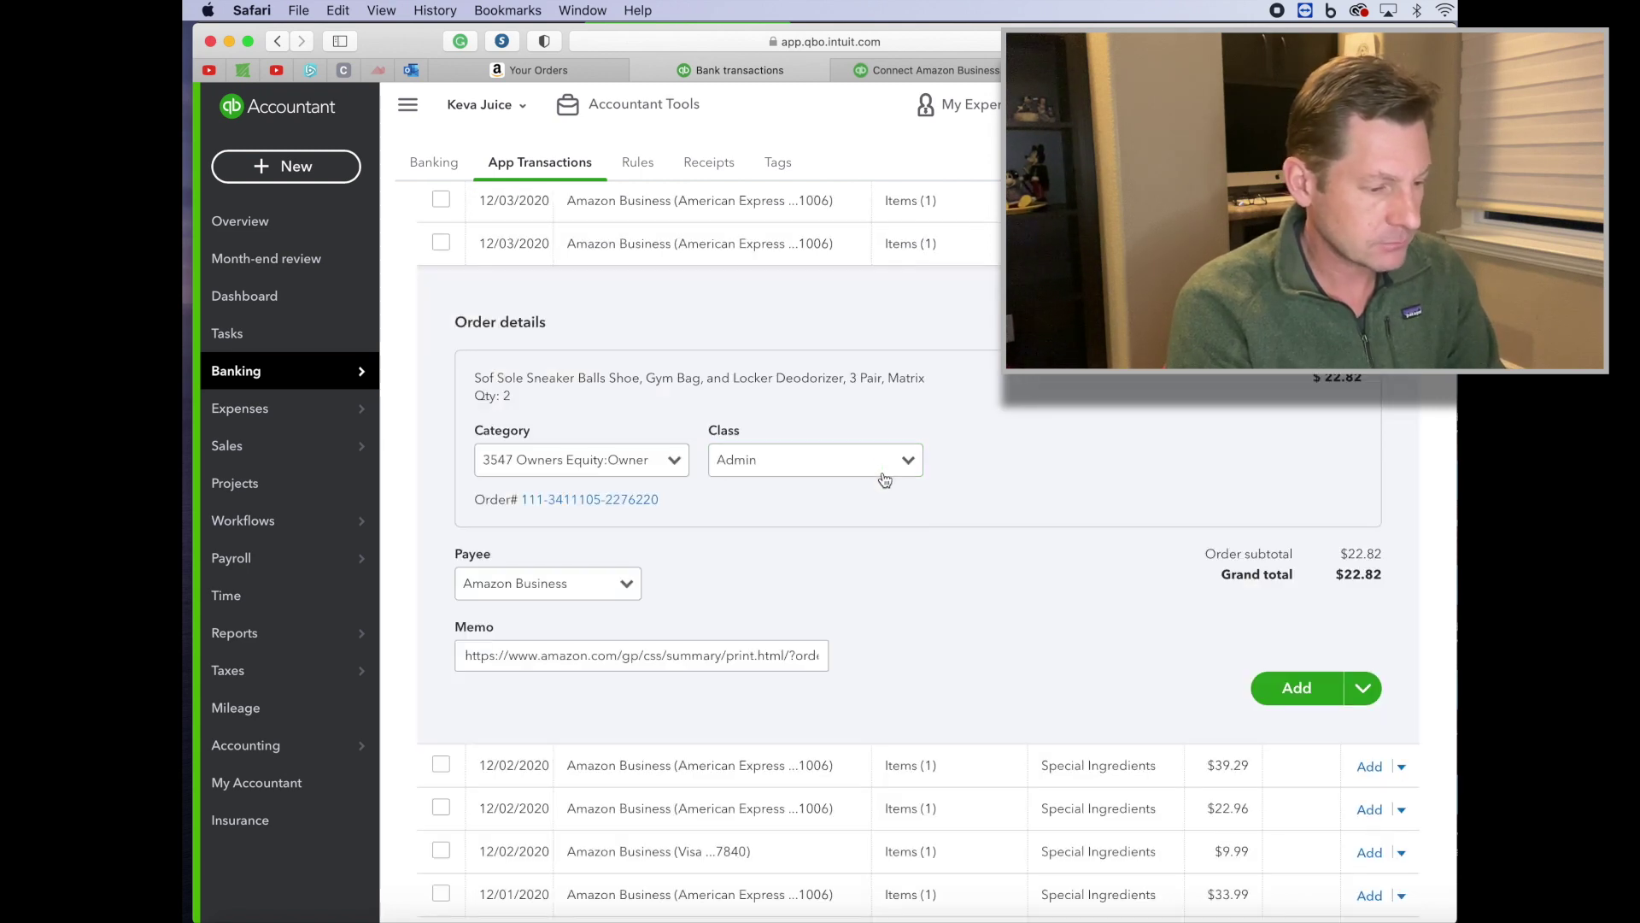
pyautogui.click(907, 461)
pyautogui.scroll(-5, 868, 538)
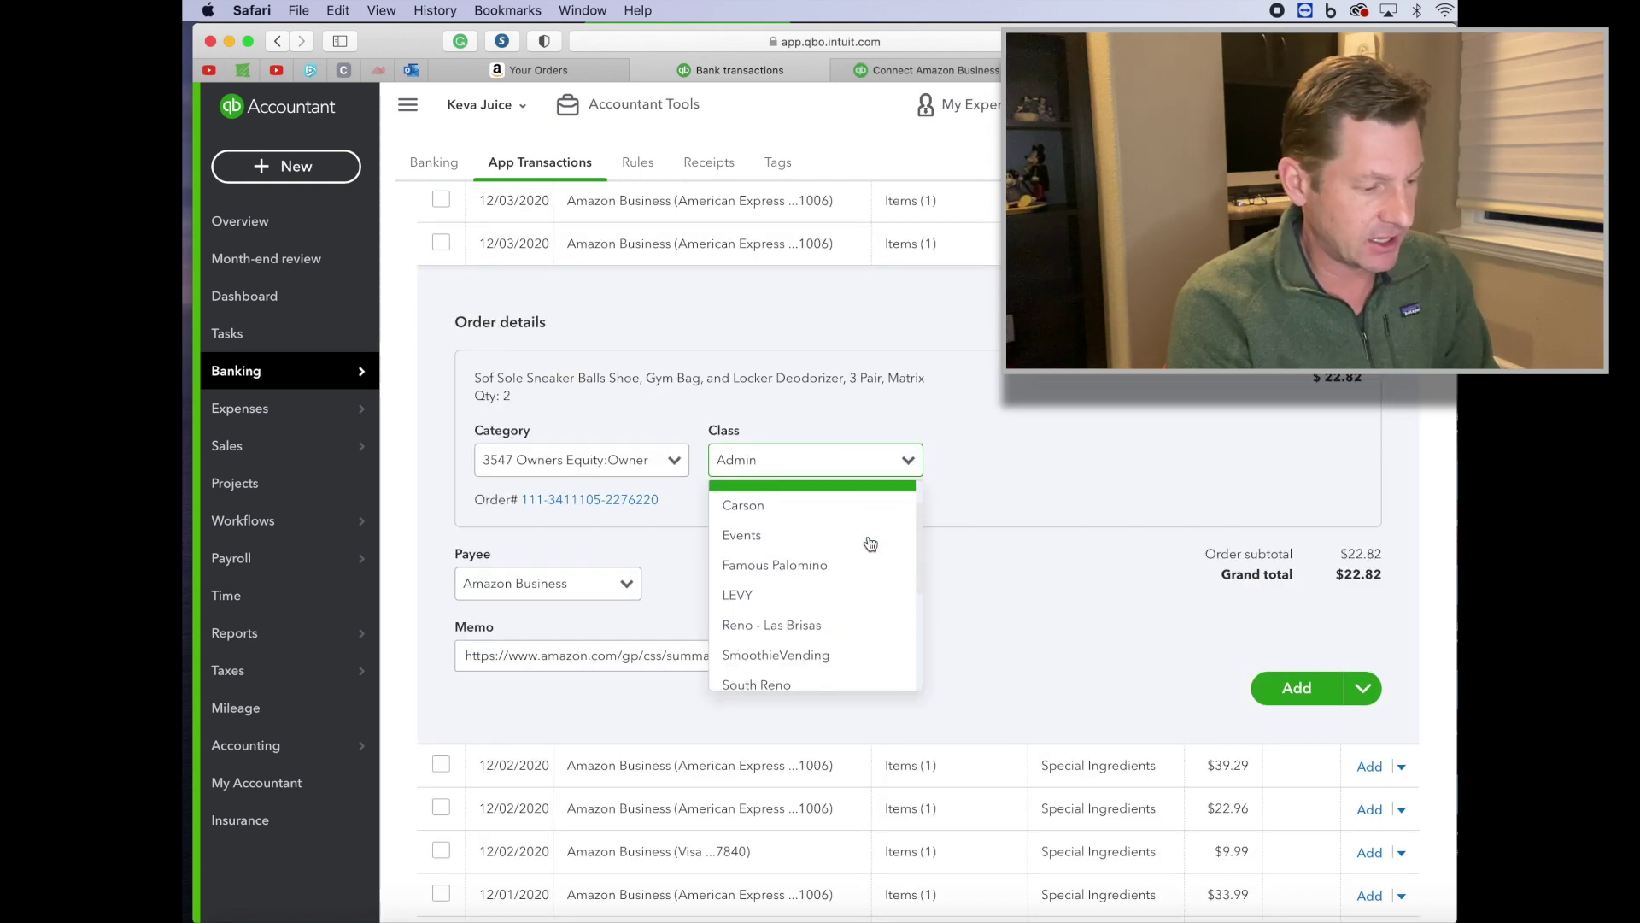
pyautogui.scroll(5, 868, 534)
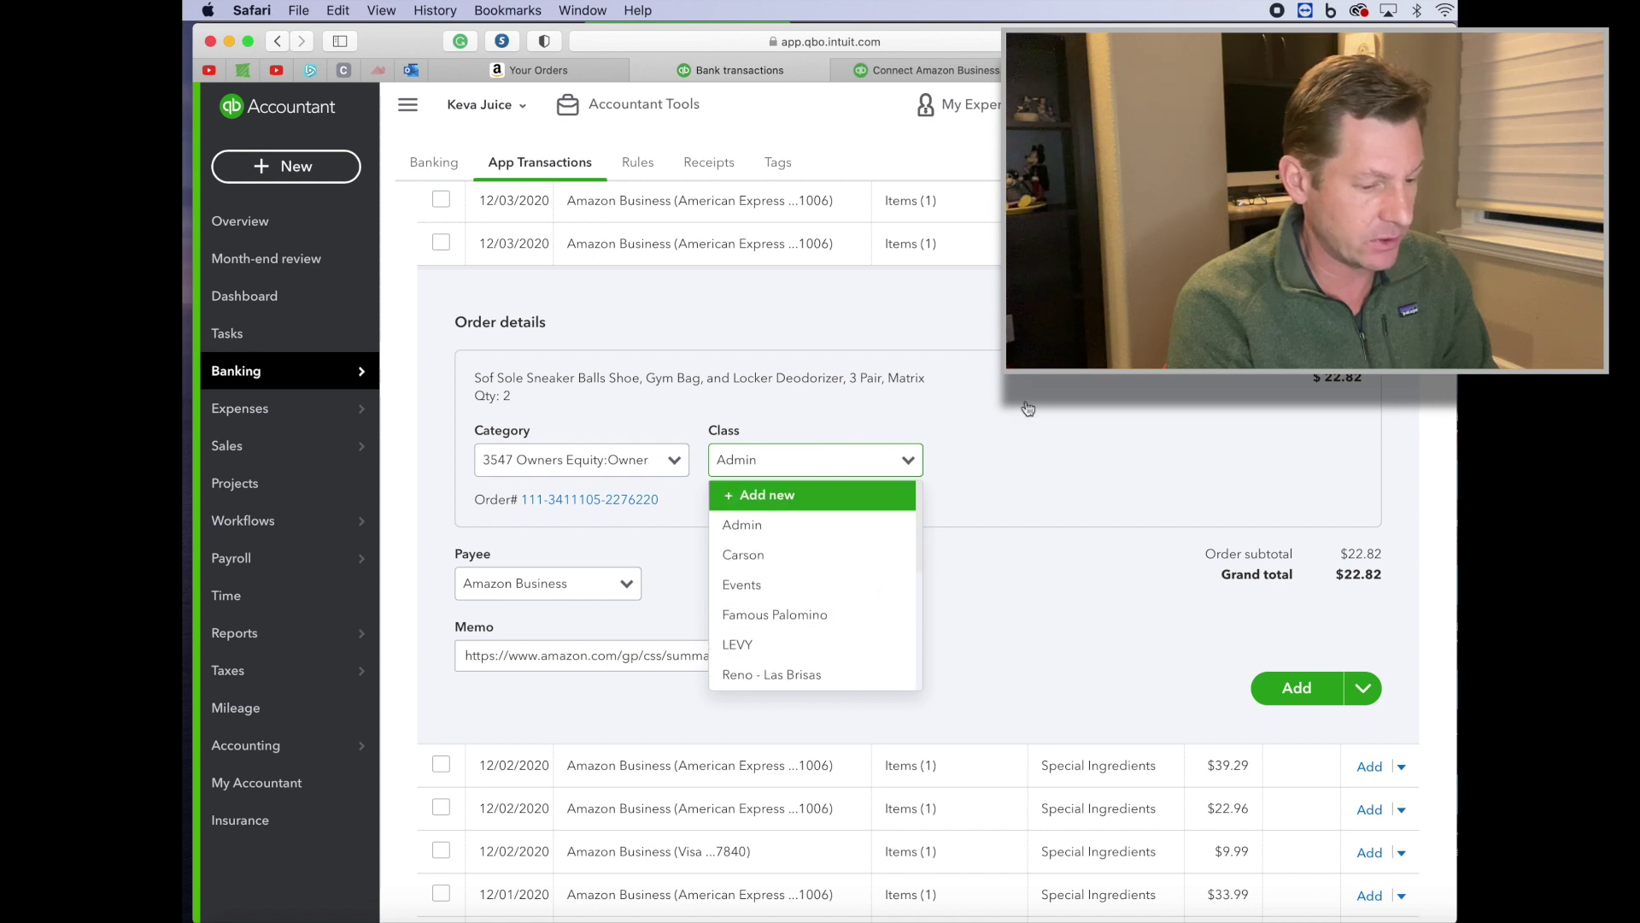
pyautogui.click(1044, 390)
pyautogui.click(1300, 694)
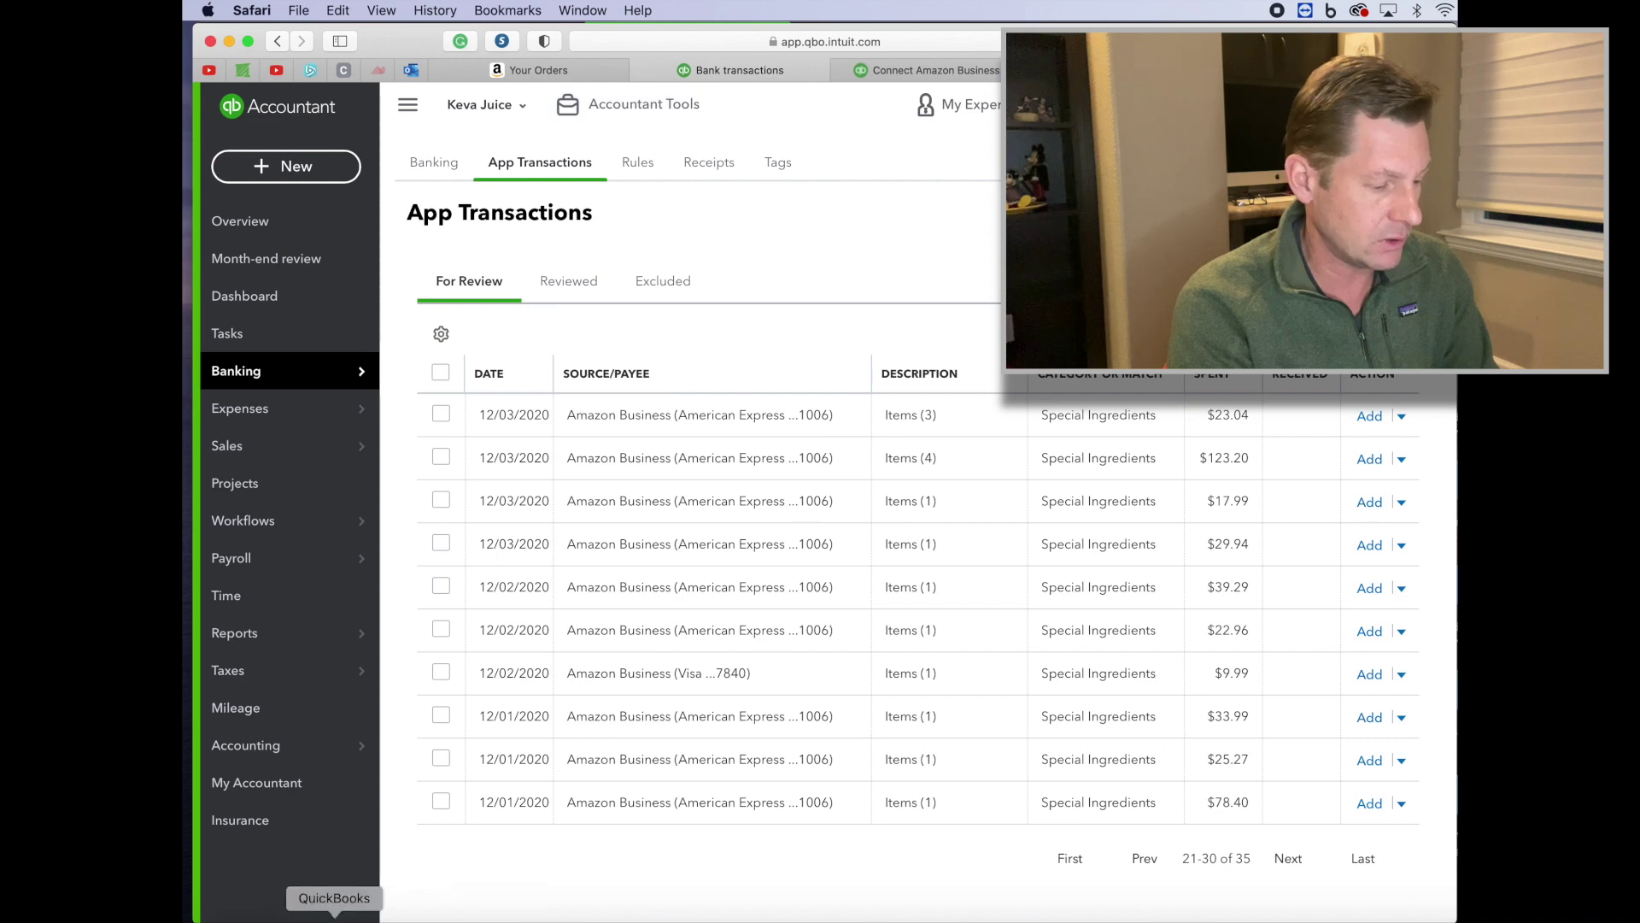
pyautogui.click(334, 912)
# Step: Match the 12/03 $22.82 Amazon Prime charge to its Amazon Business expense
pyautogui.moveTo(311, 353)
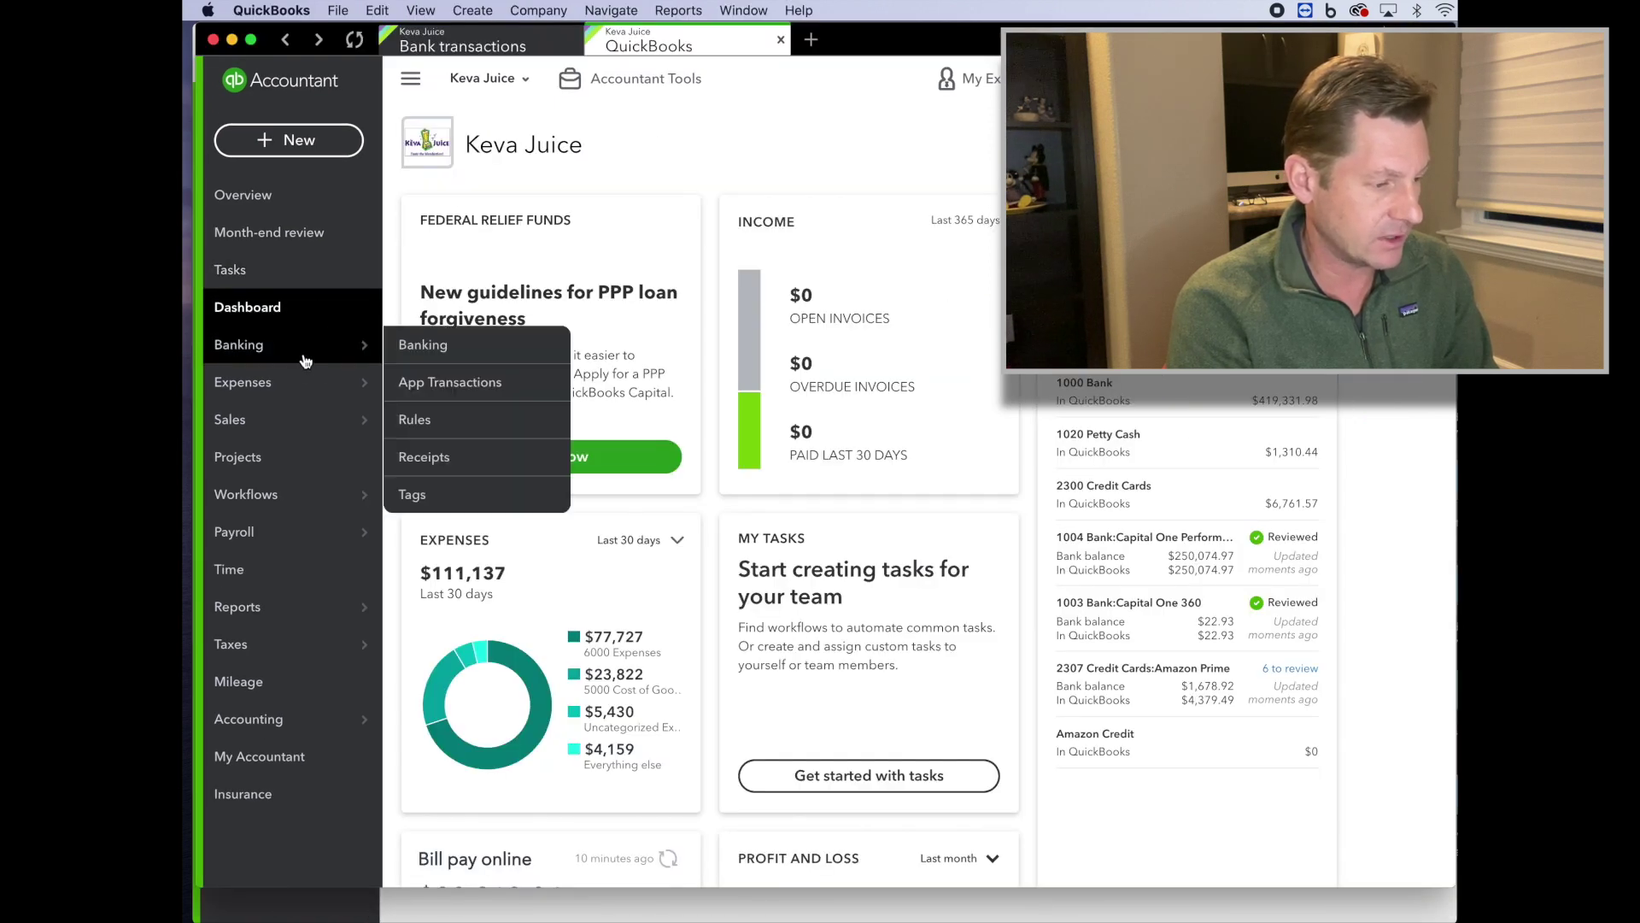
pyautogui.click(473, 337)
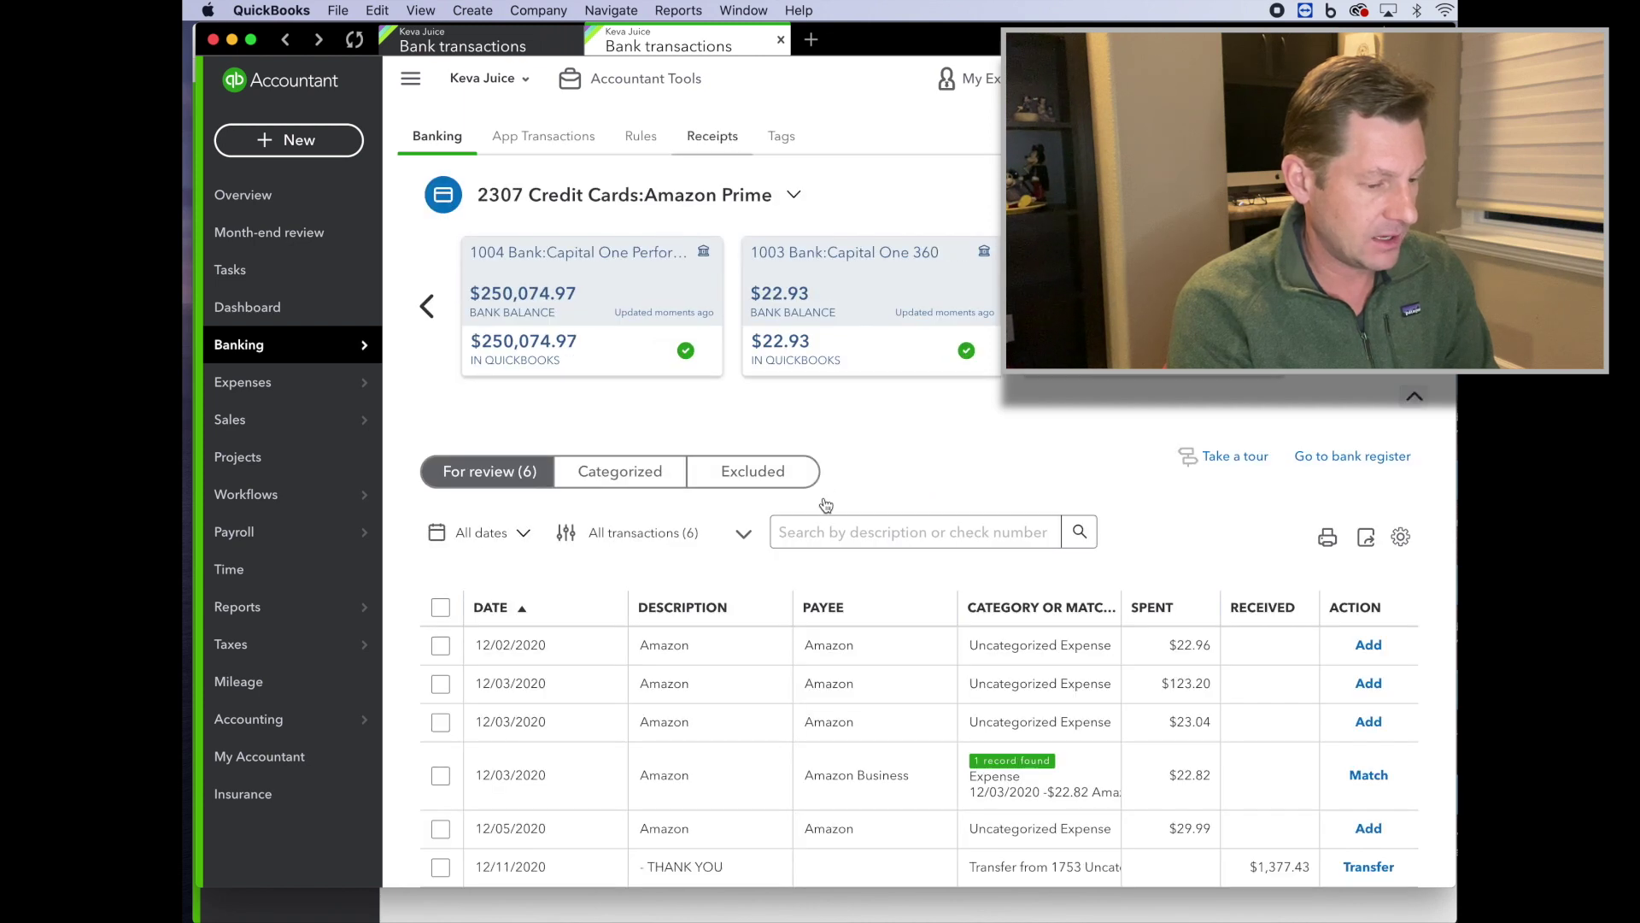
pyautogui.scroll(-2, 855, 653)
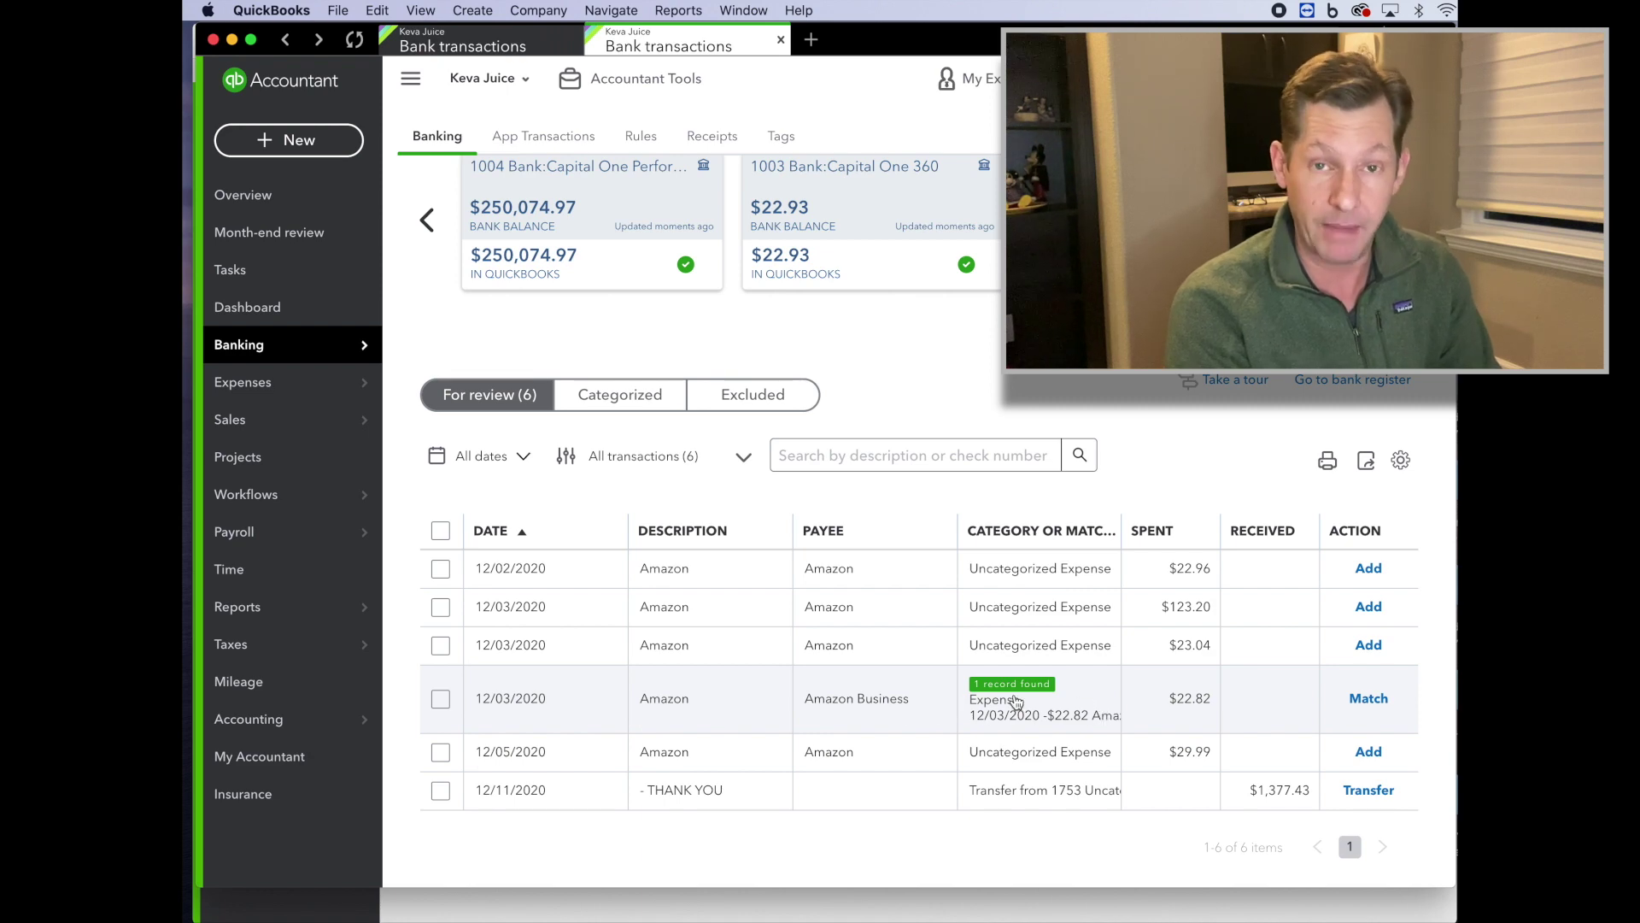
pyautogui.click(1373, 701)
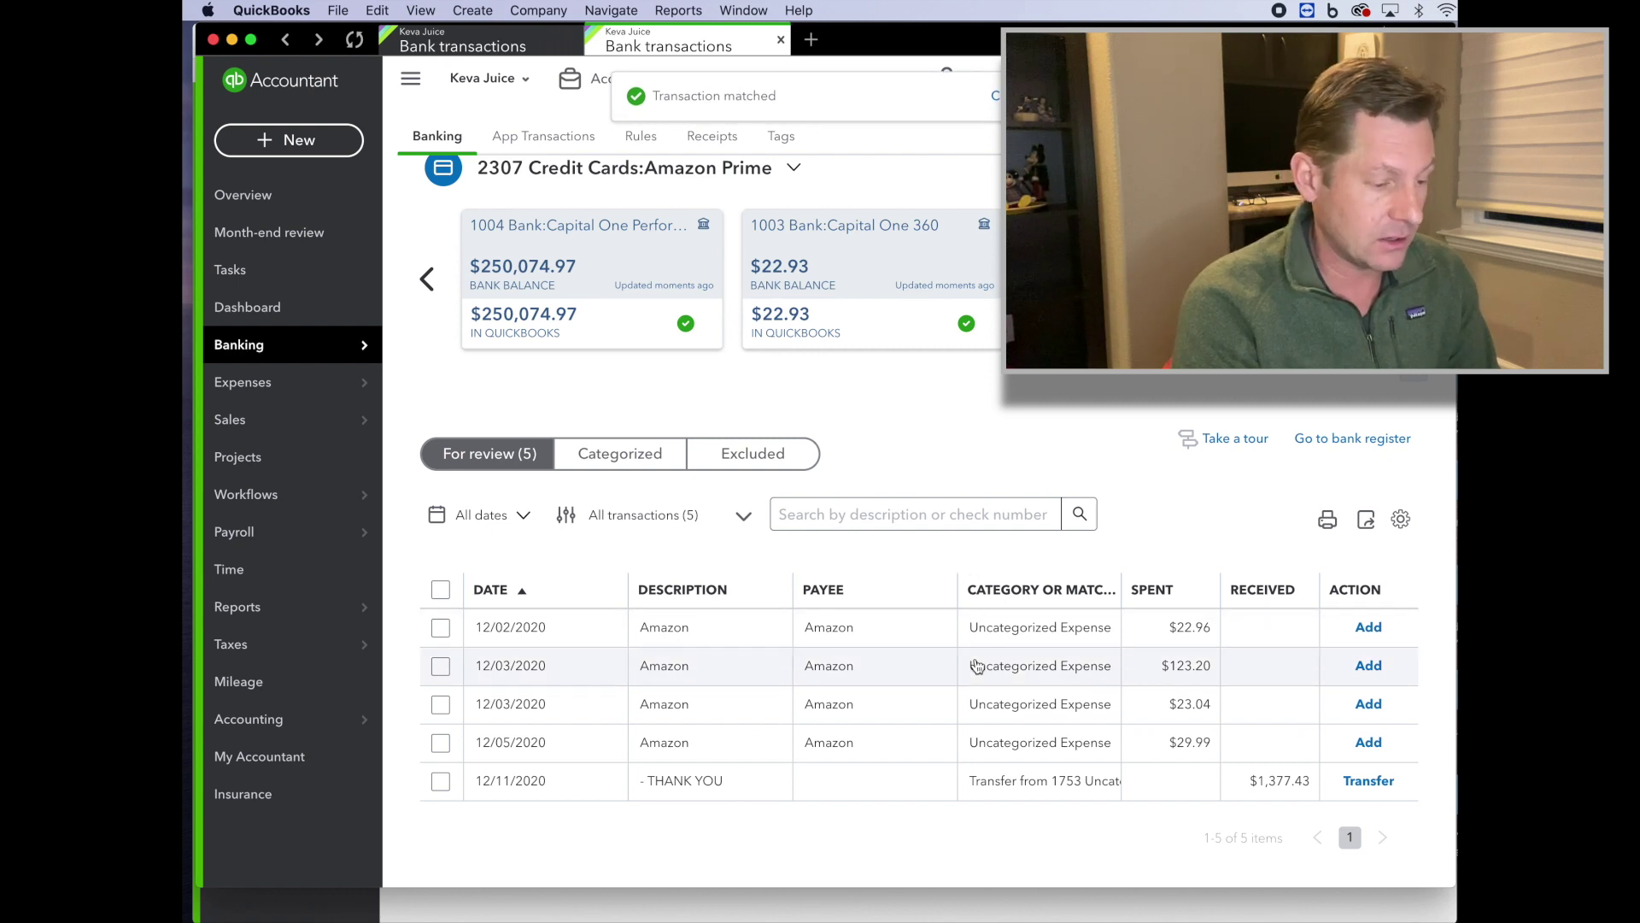
pyautogui.click(560, 142)
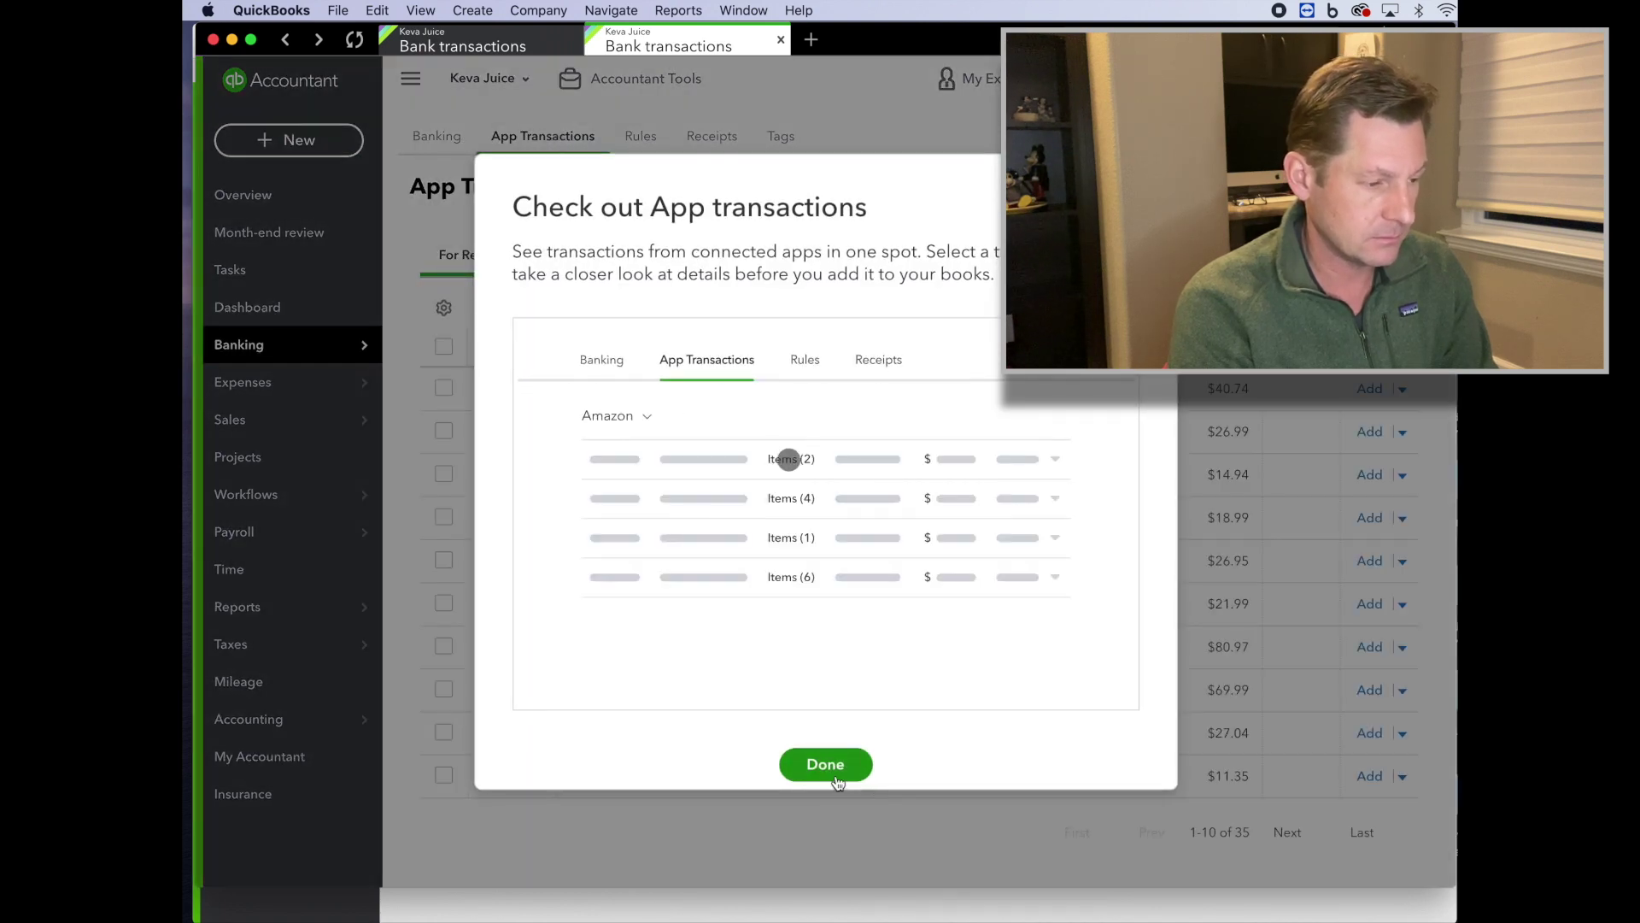
# Step: Open the 12/02/2020 $22.96 soy protein order and select its memo order link
pyautogui.click(825, 764)
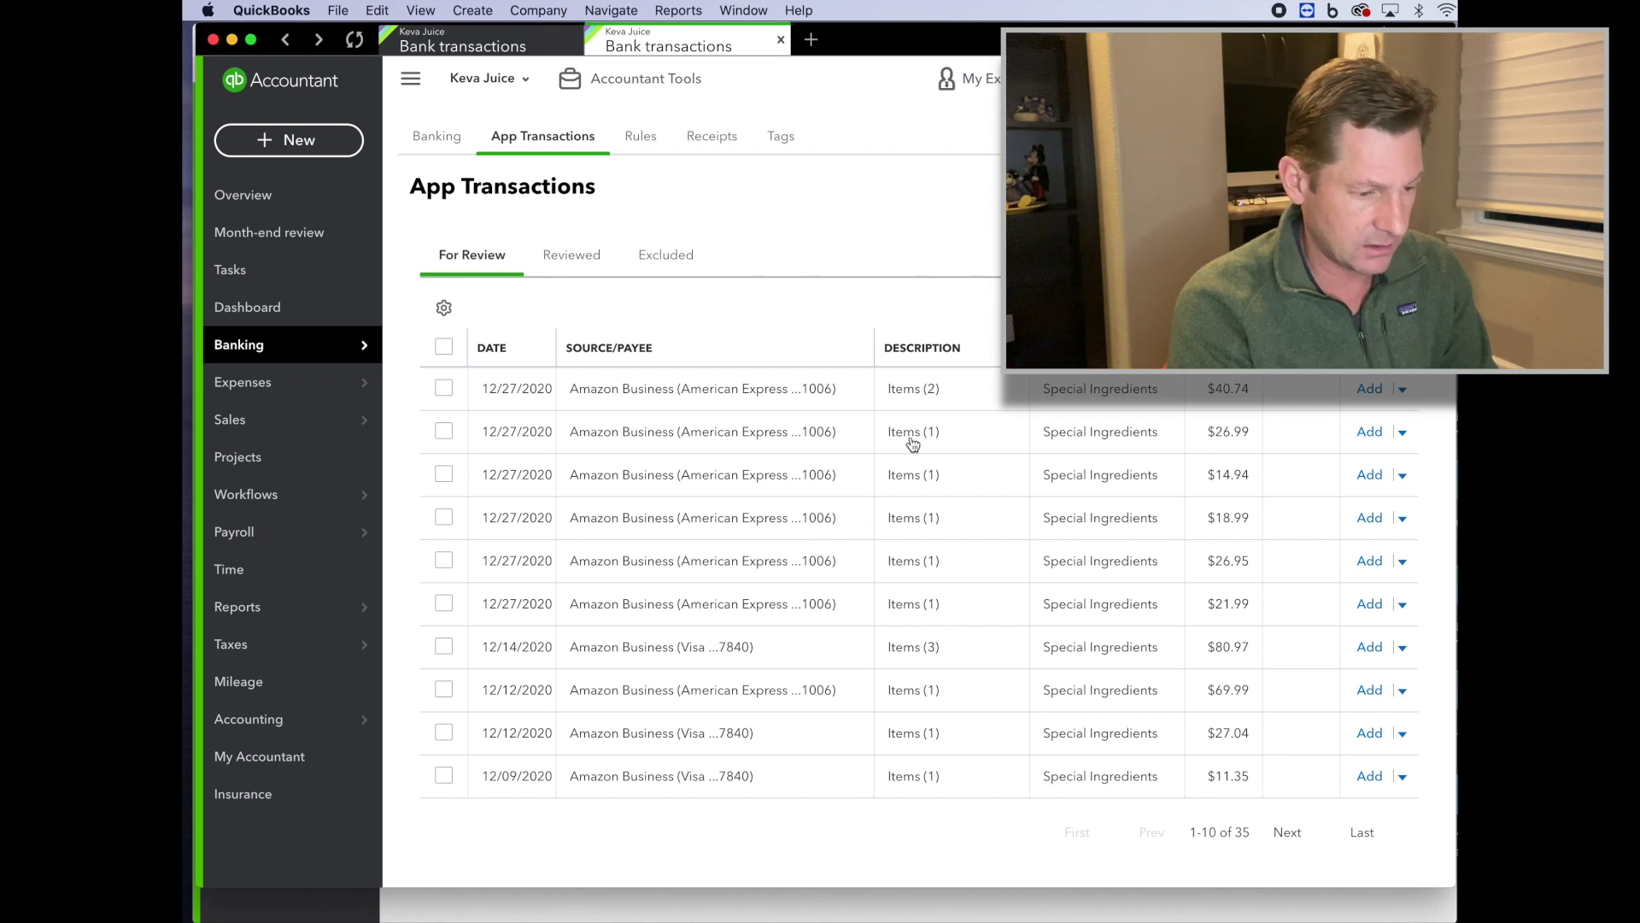
pyautogui.click(1304, 847)
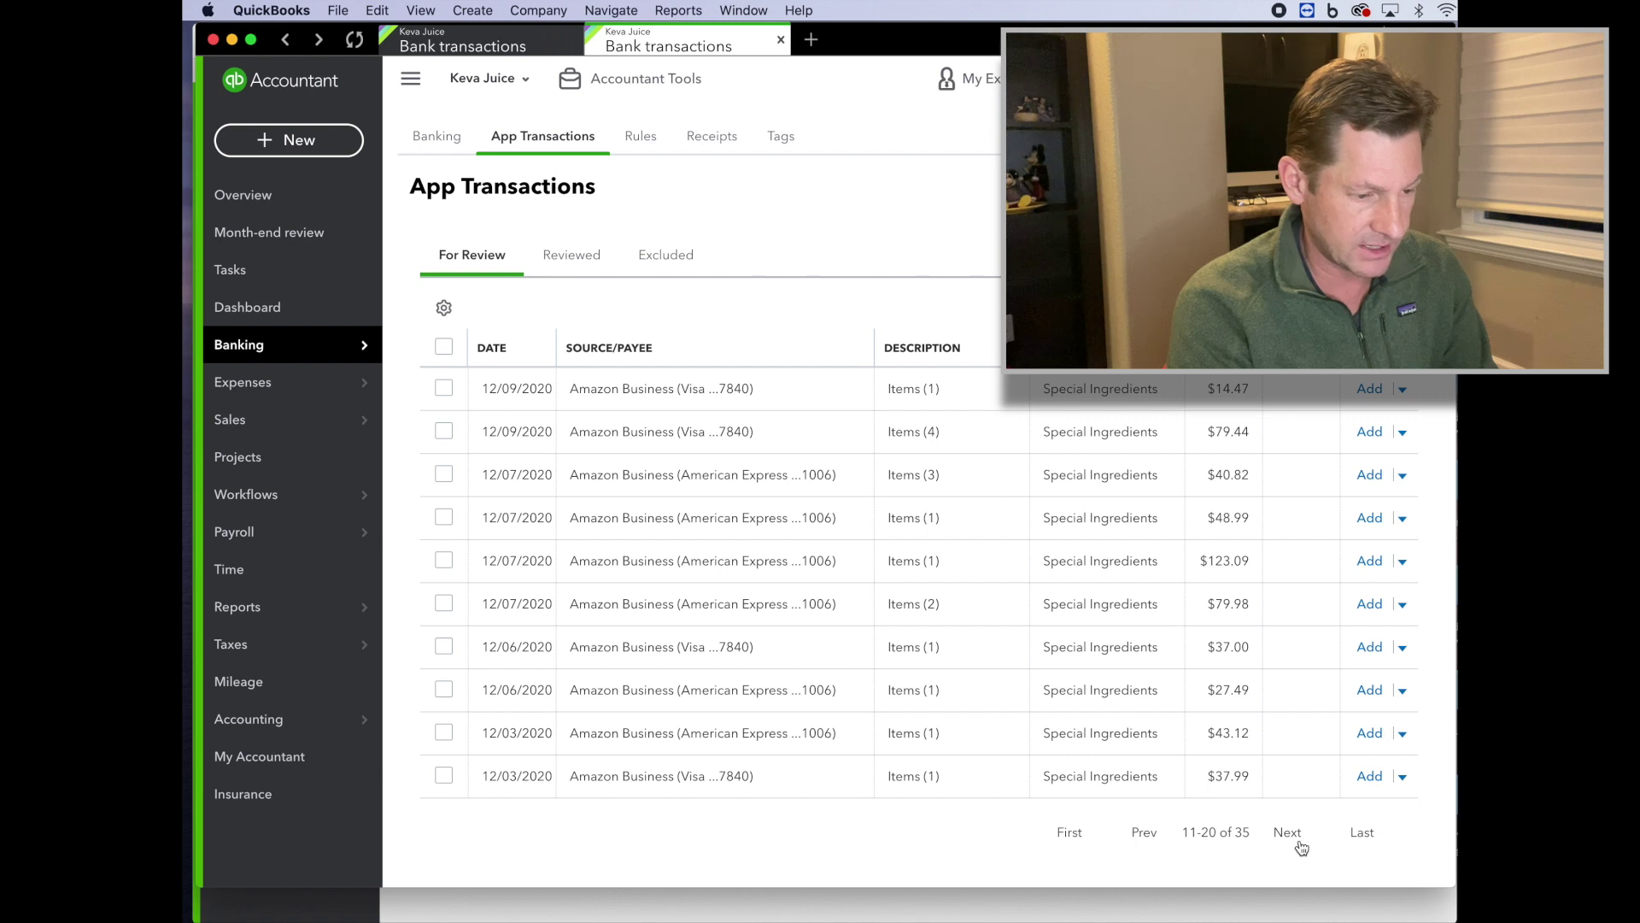
pyautogui.click(1299, 846)
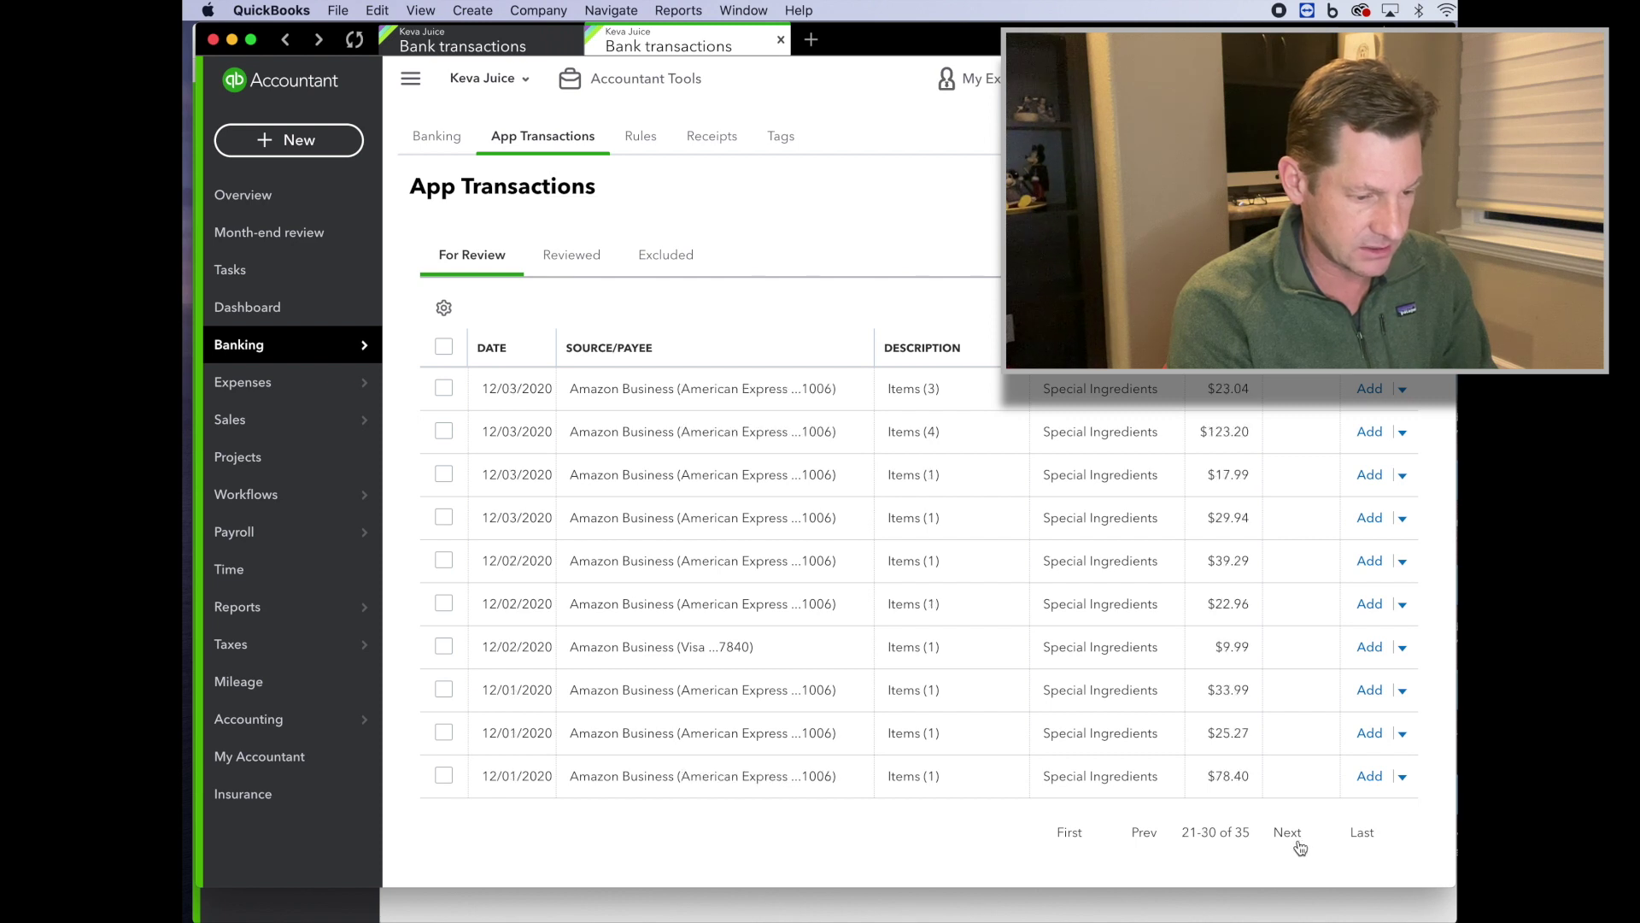
pyautogui.click(797, 603)
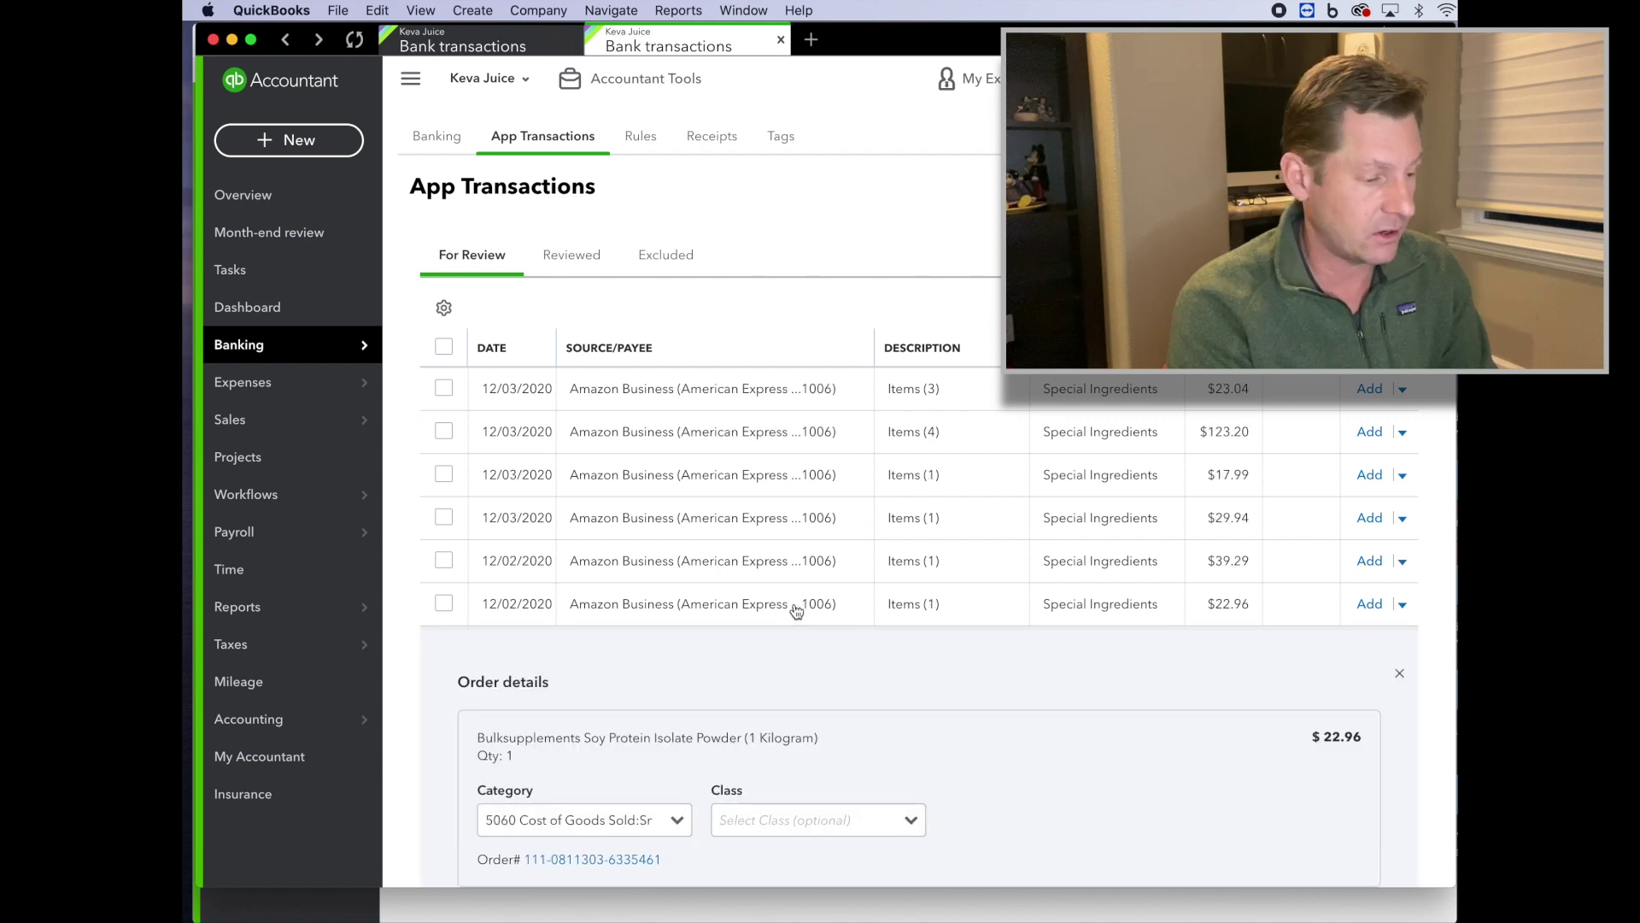
pyautogui.scroll(-4, 795, 590)
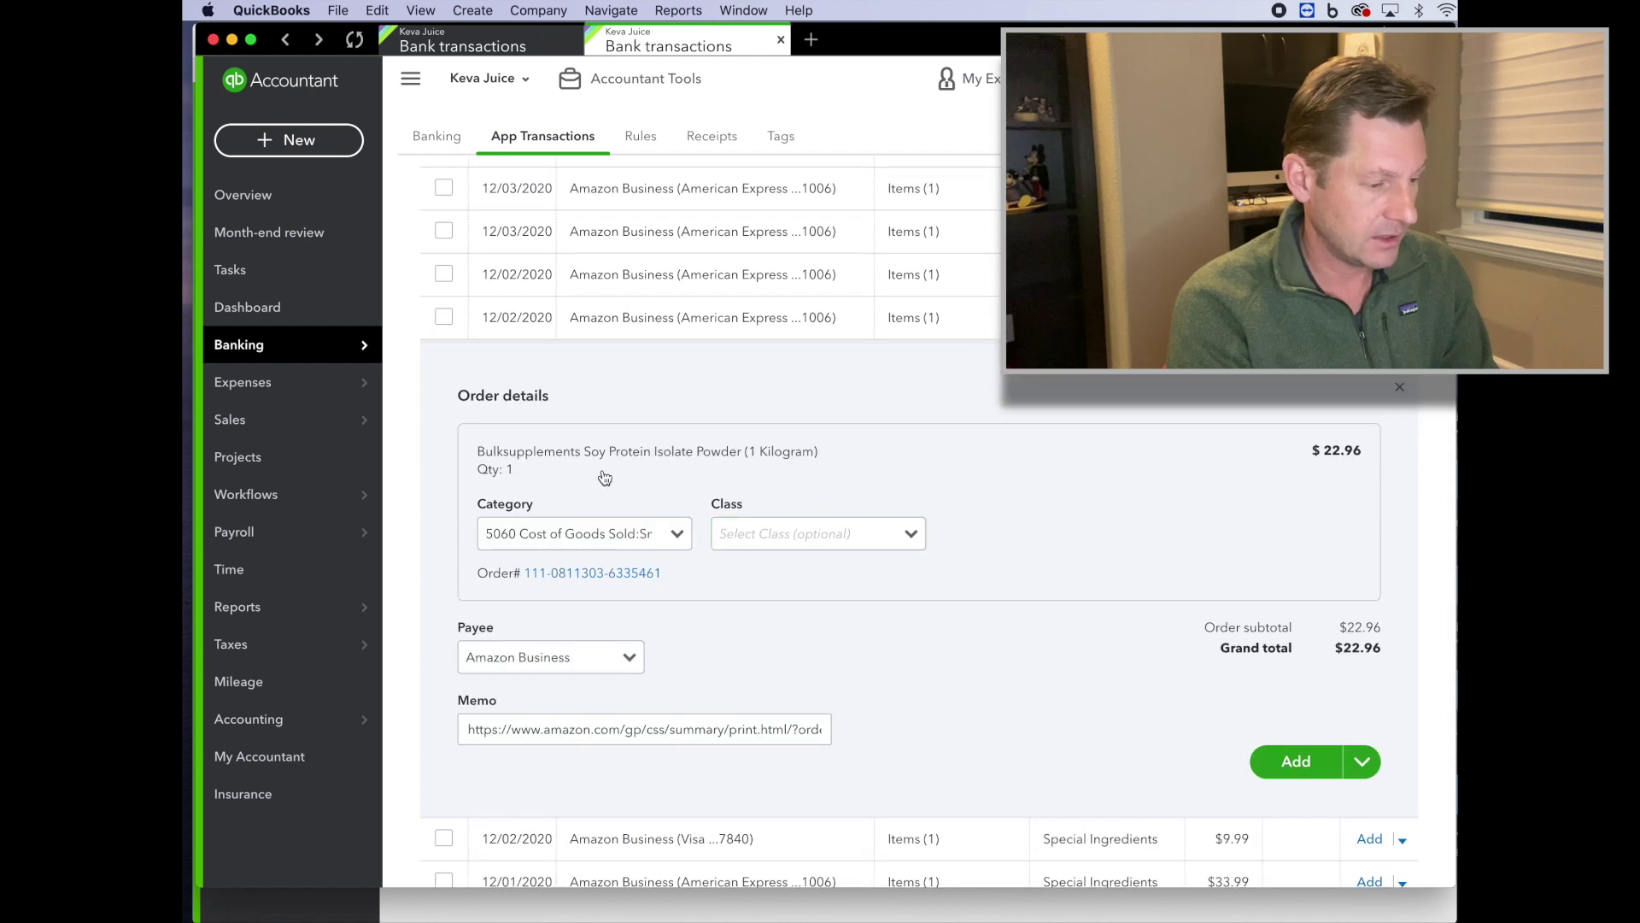
pyautogui.click(765, 532)
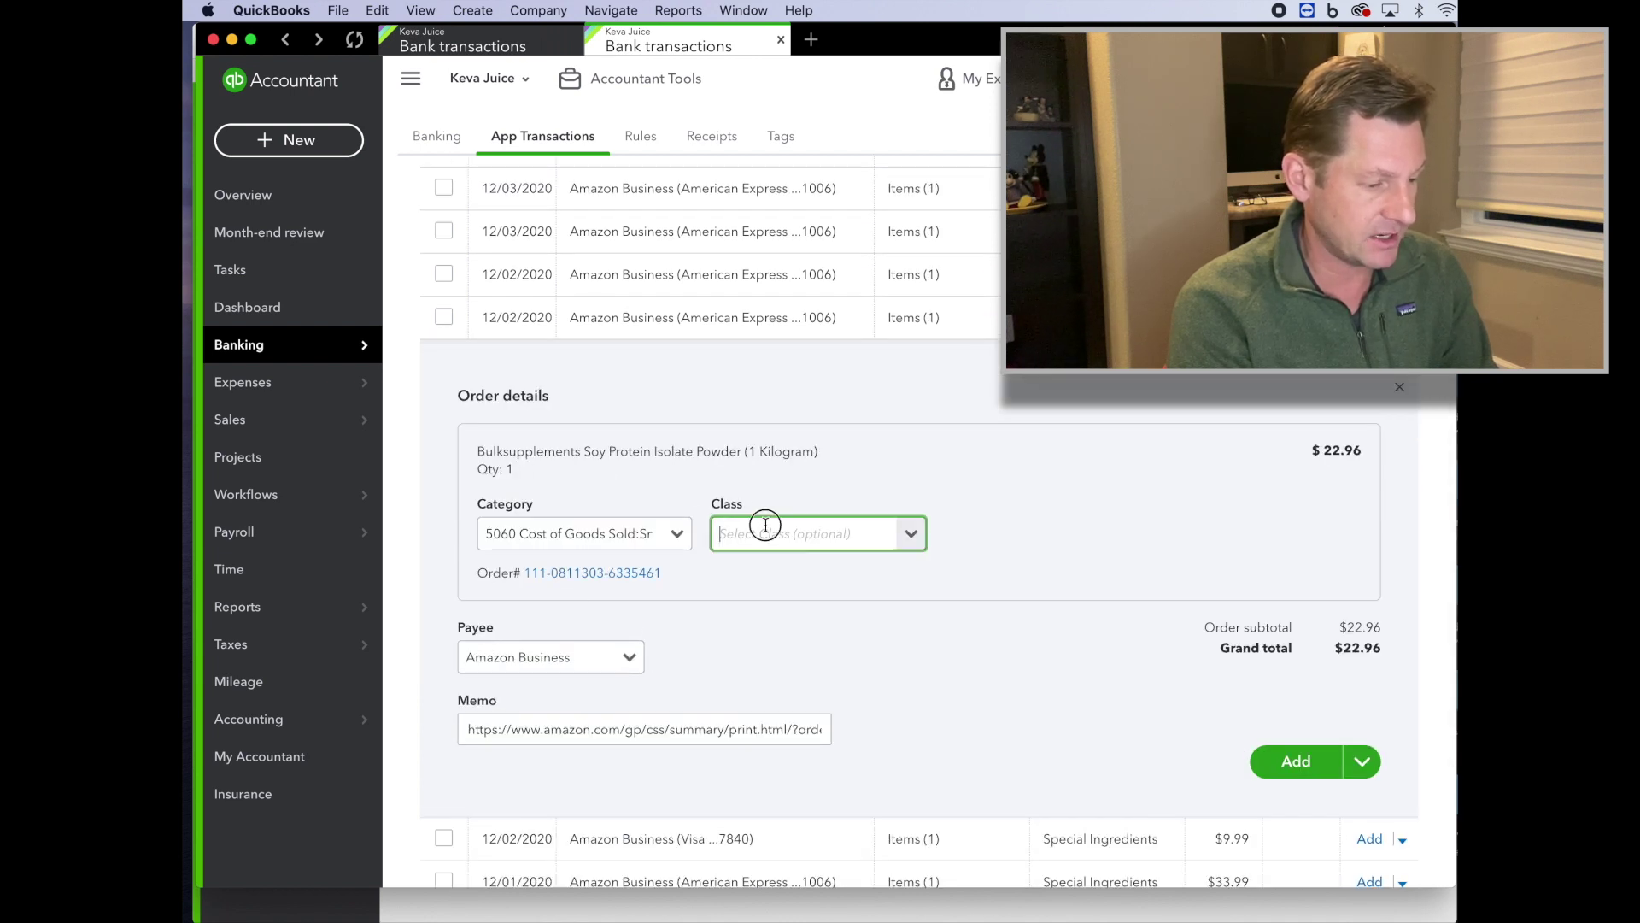
pyautogui.moveTo(469, 726); pyautogui.dragTo(989, 747)
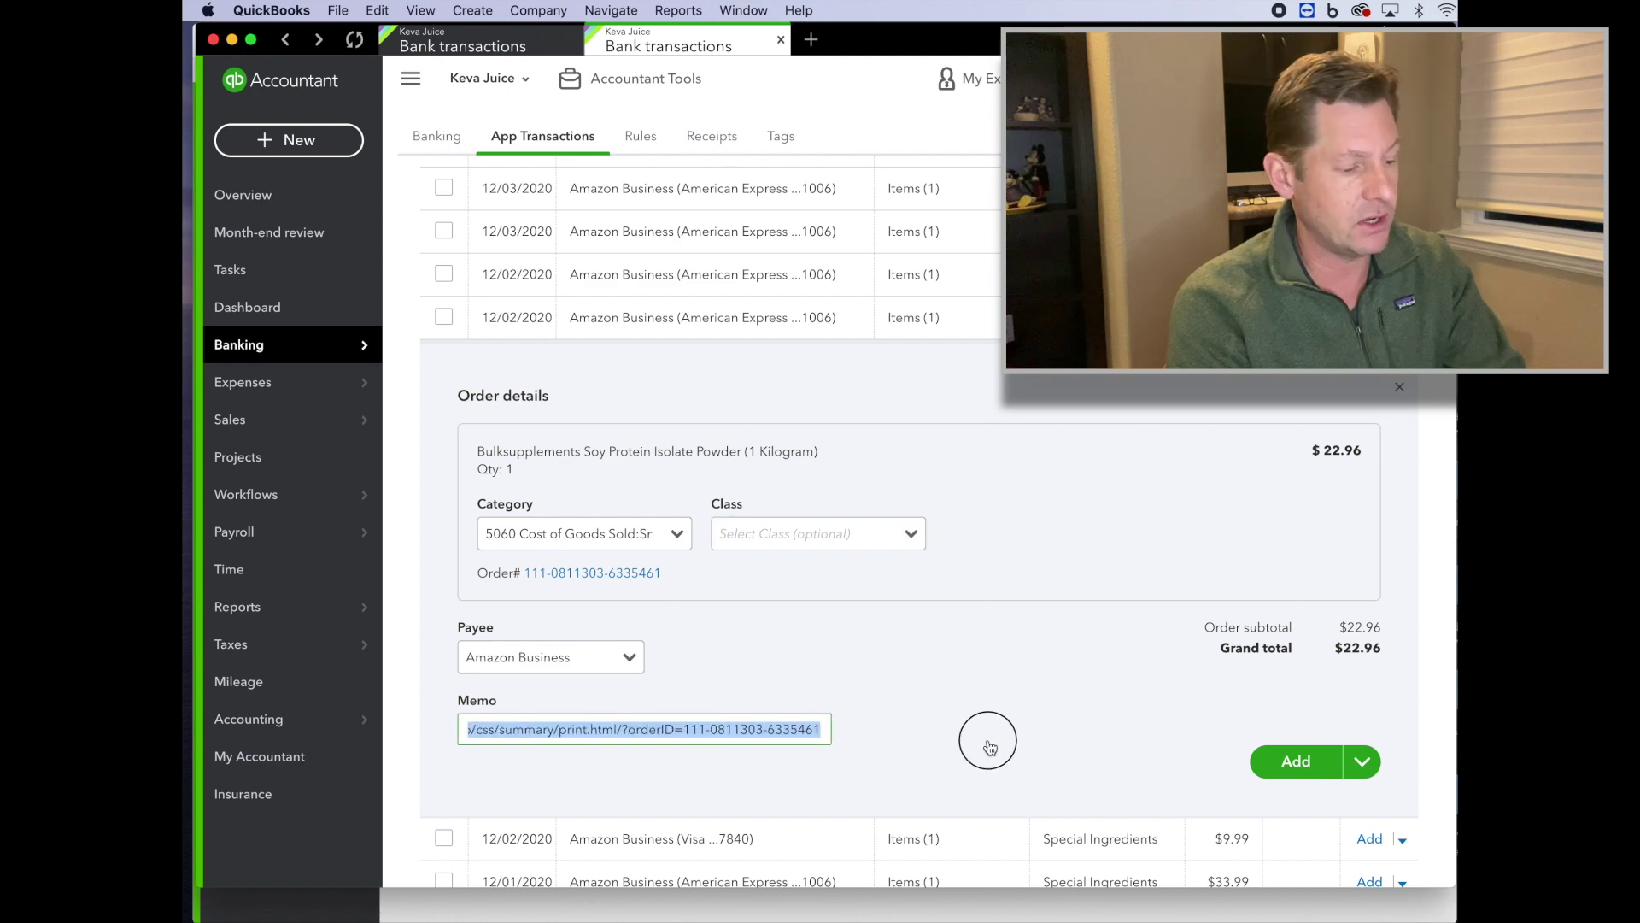
# Step: Load the copied order link in Safari to view the $22.96 Amazon Business order summary
pyautogui.click(474, 901)
pyautogui.click(1110, 70)
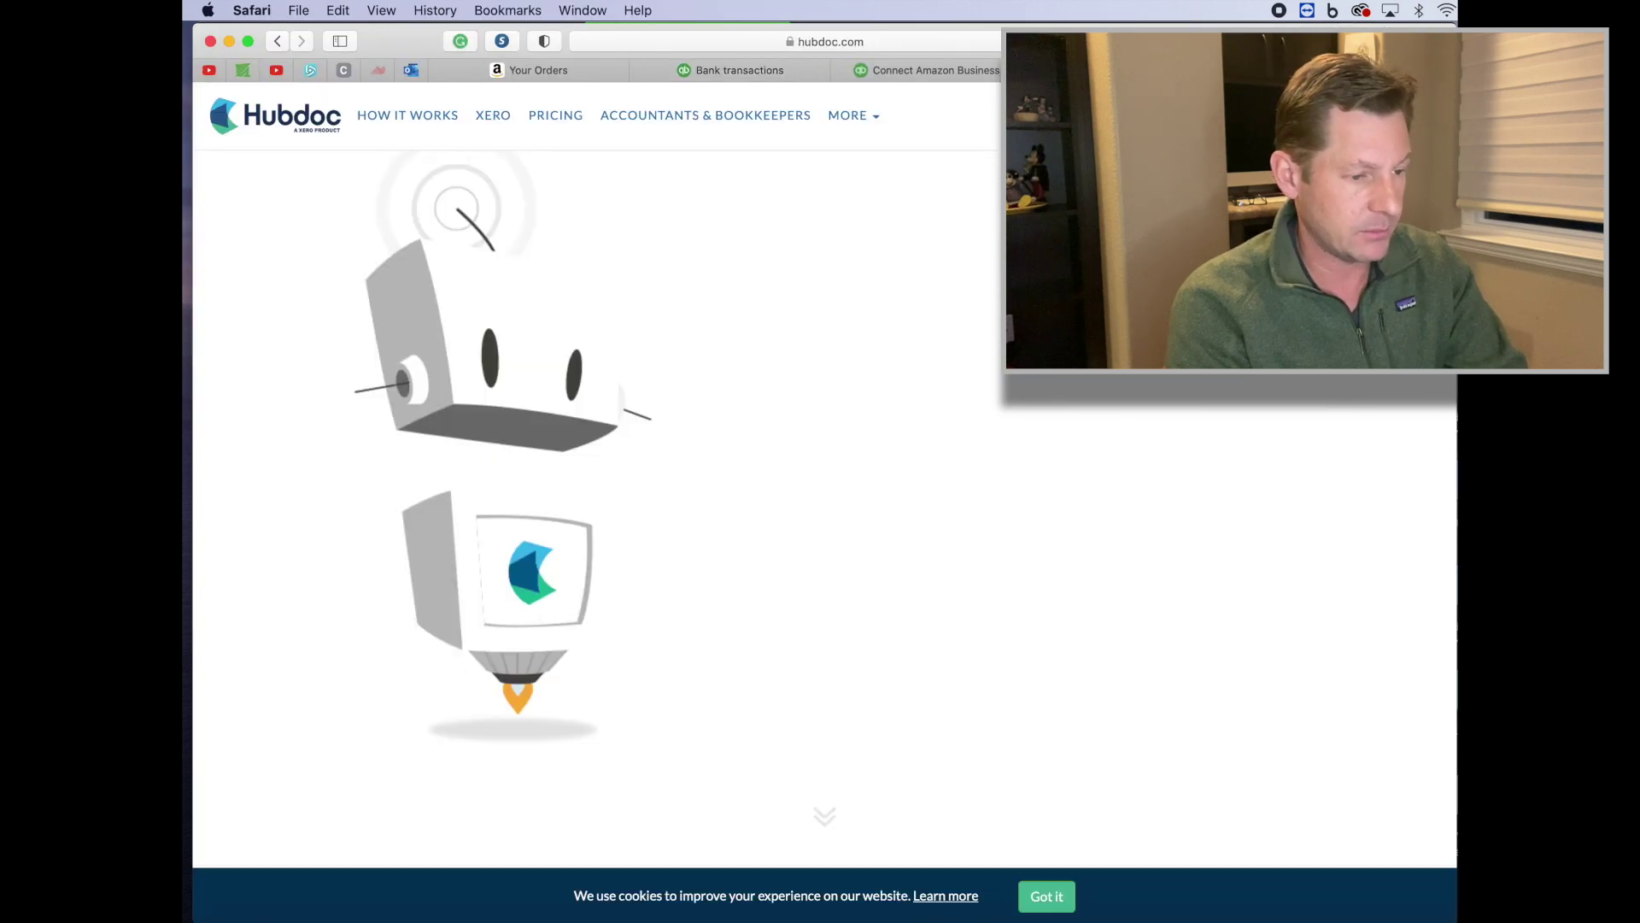
pyautogui.click(944, 42)
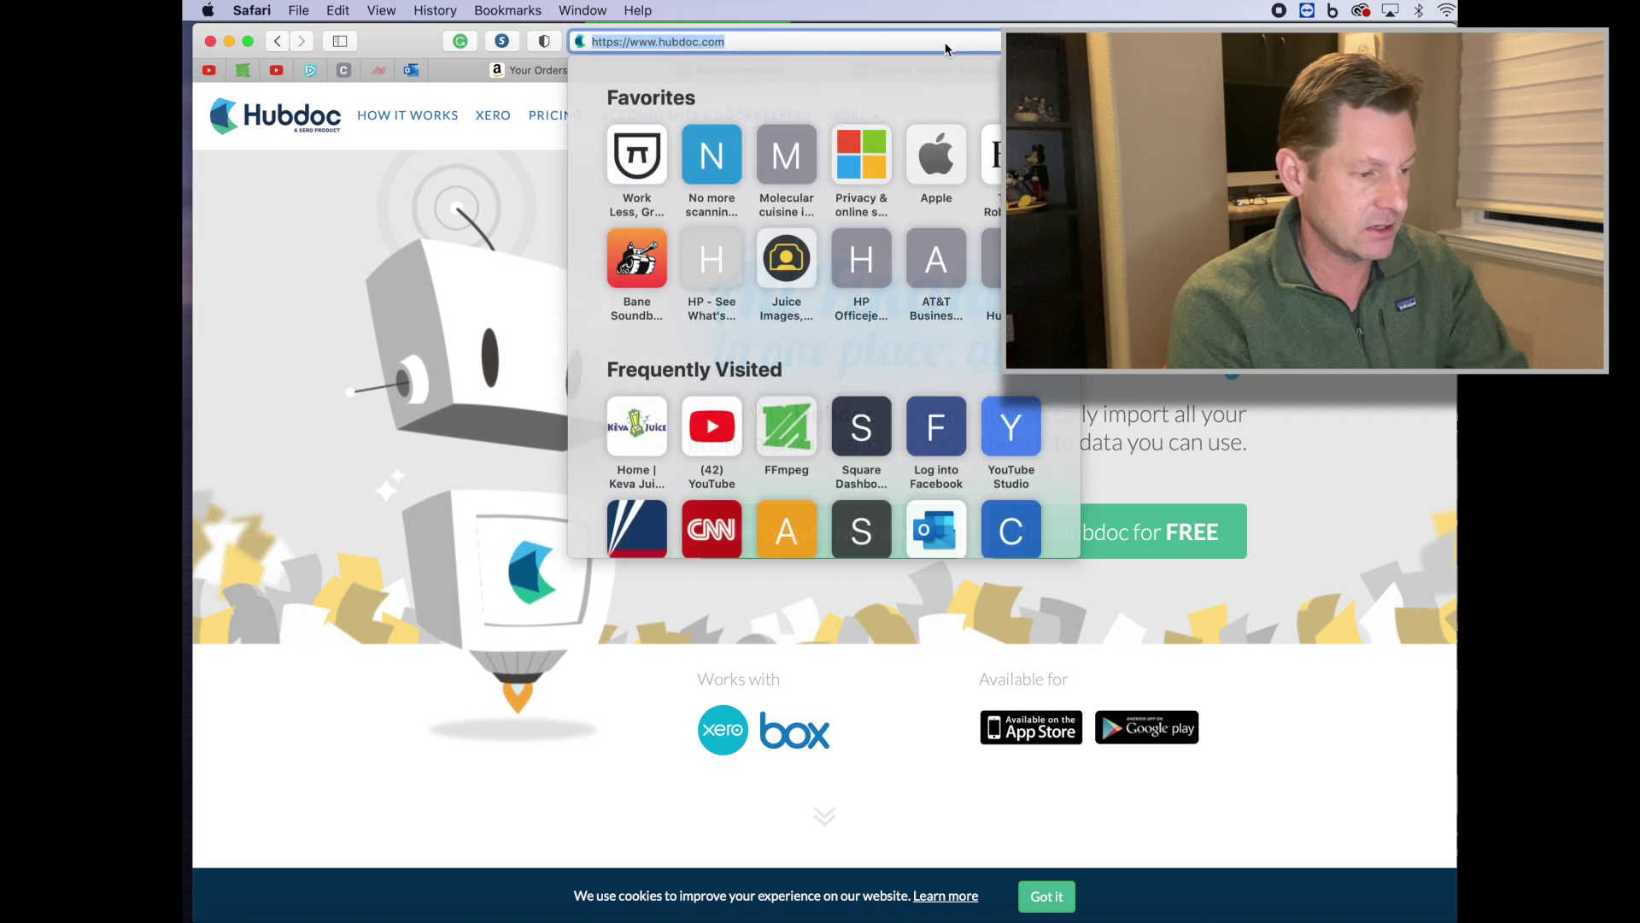
pyautogui.hotkey('ctrl', 'shift', 'Tab')
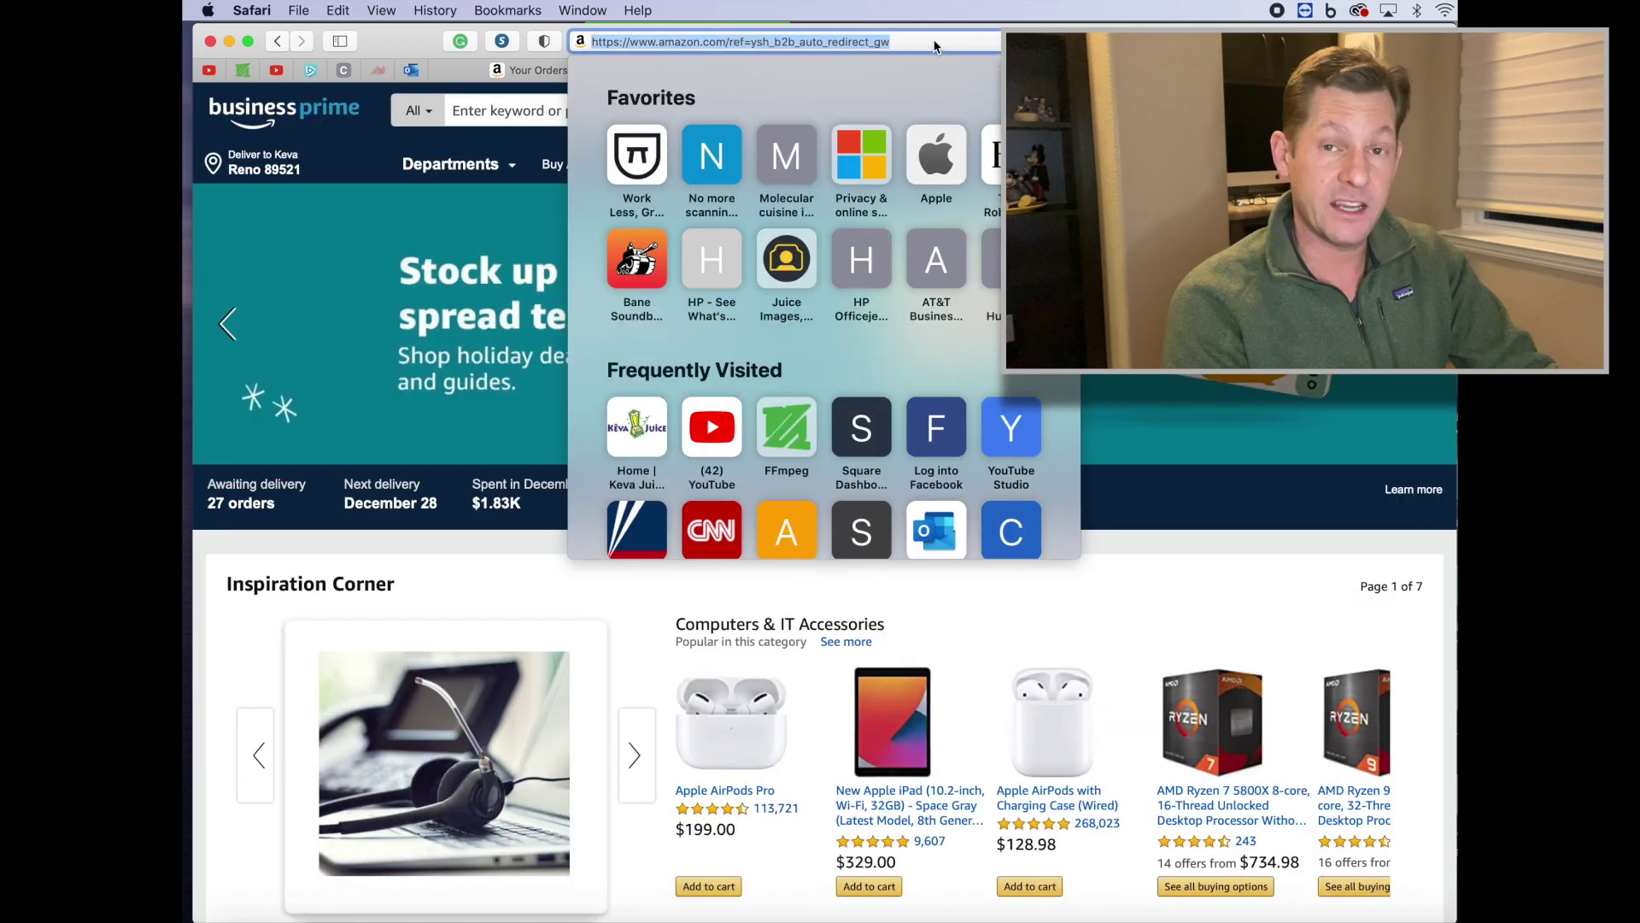
pyautogui.press('Return')
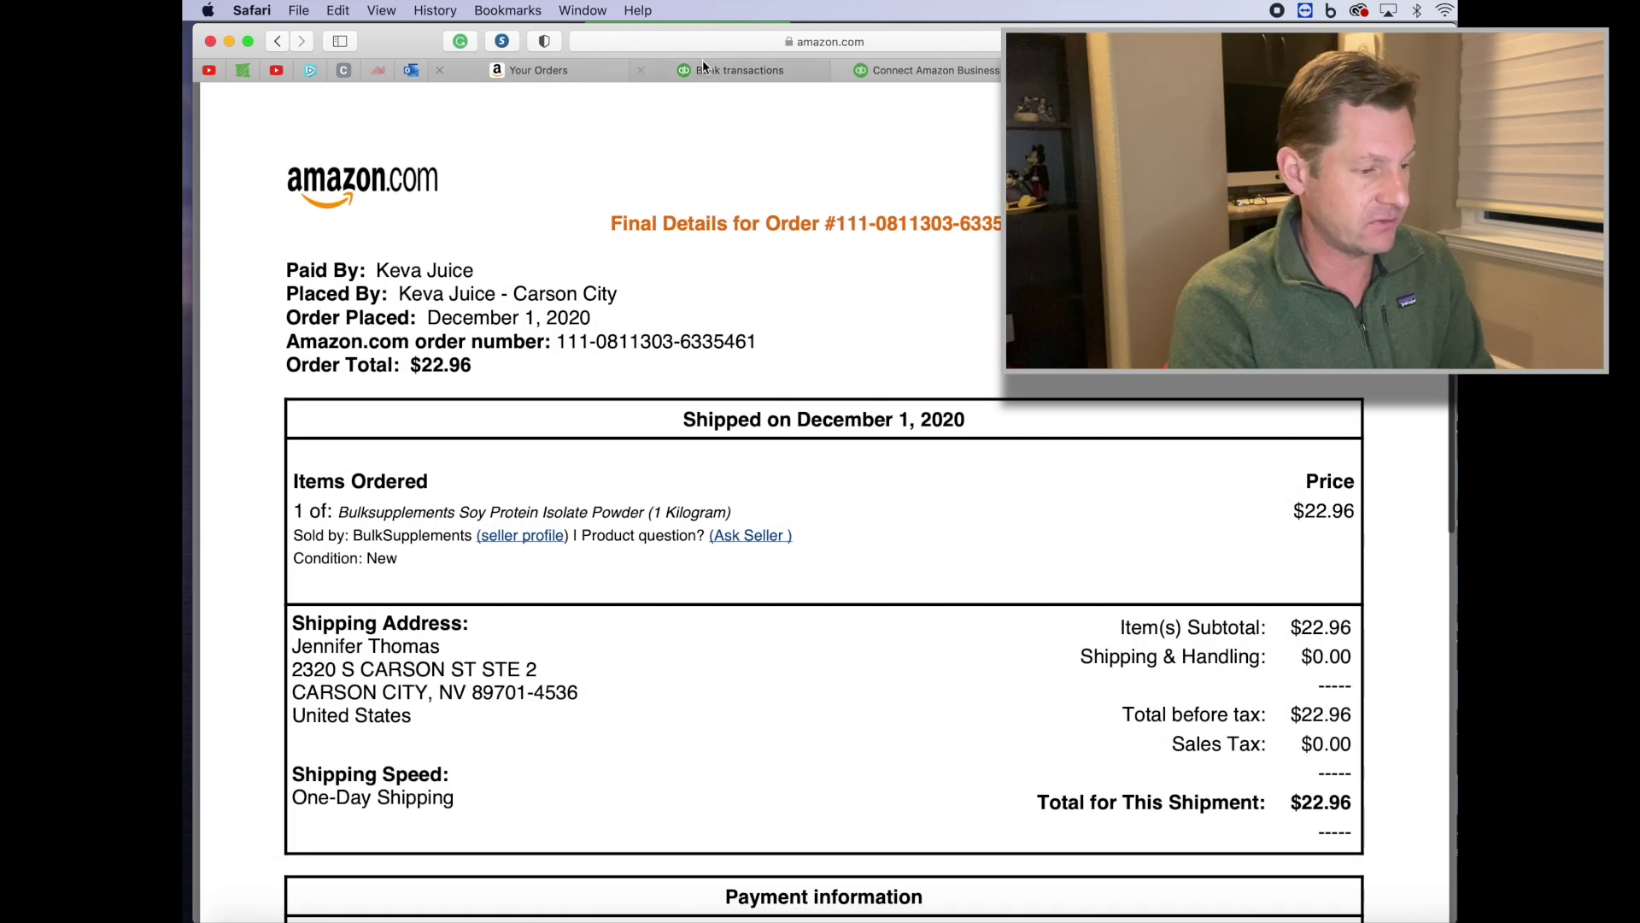
pyautogui.click(334, 918)
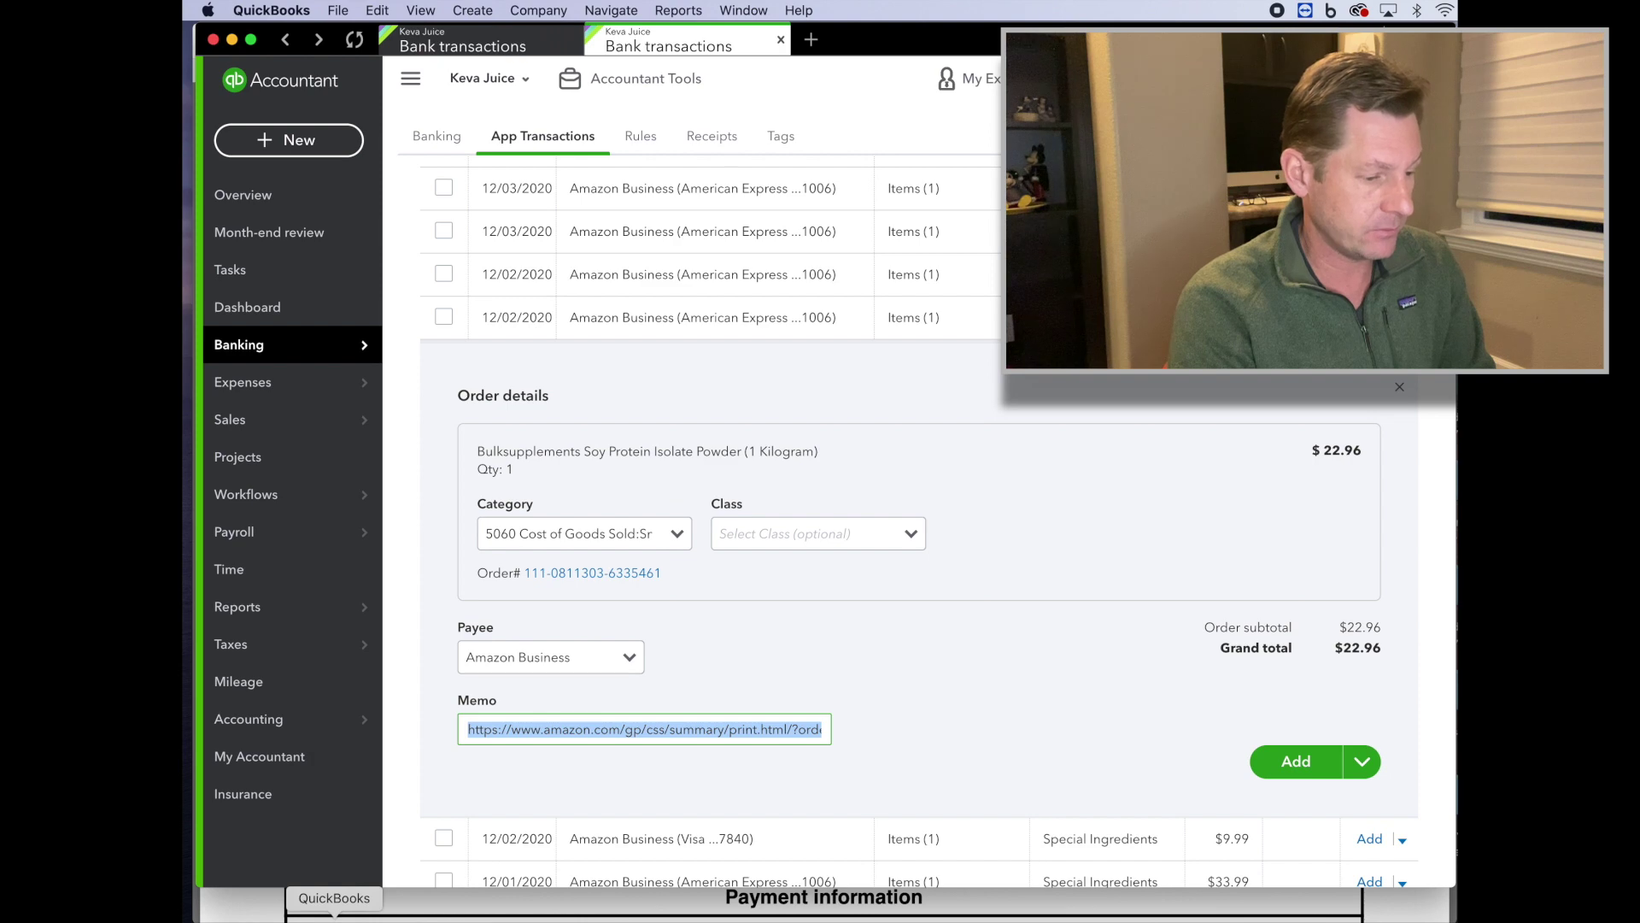
# Step: Add the $22.96 soy protein order with class Carson, then return to bank transactions
pyautogui.click(787, 529)
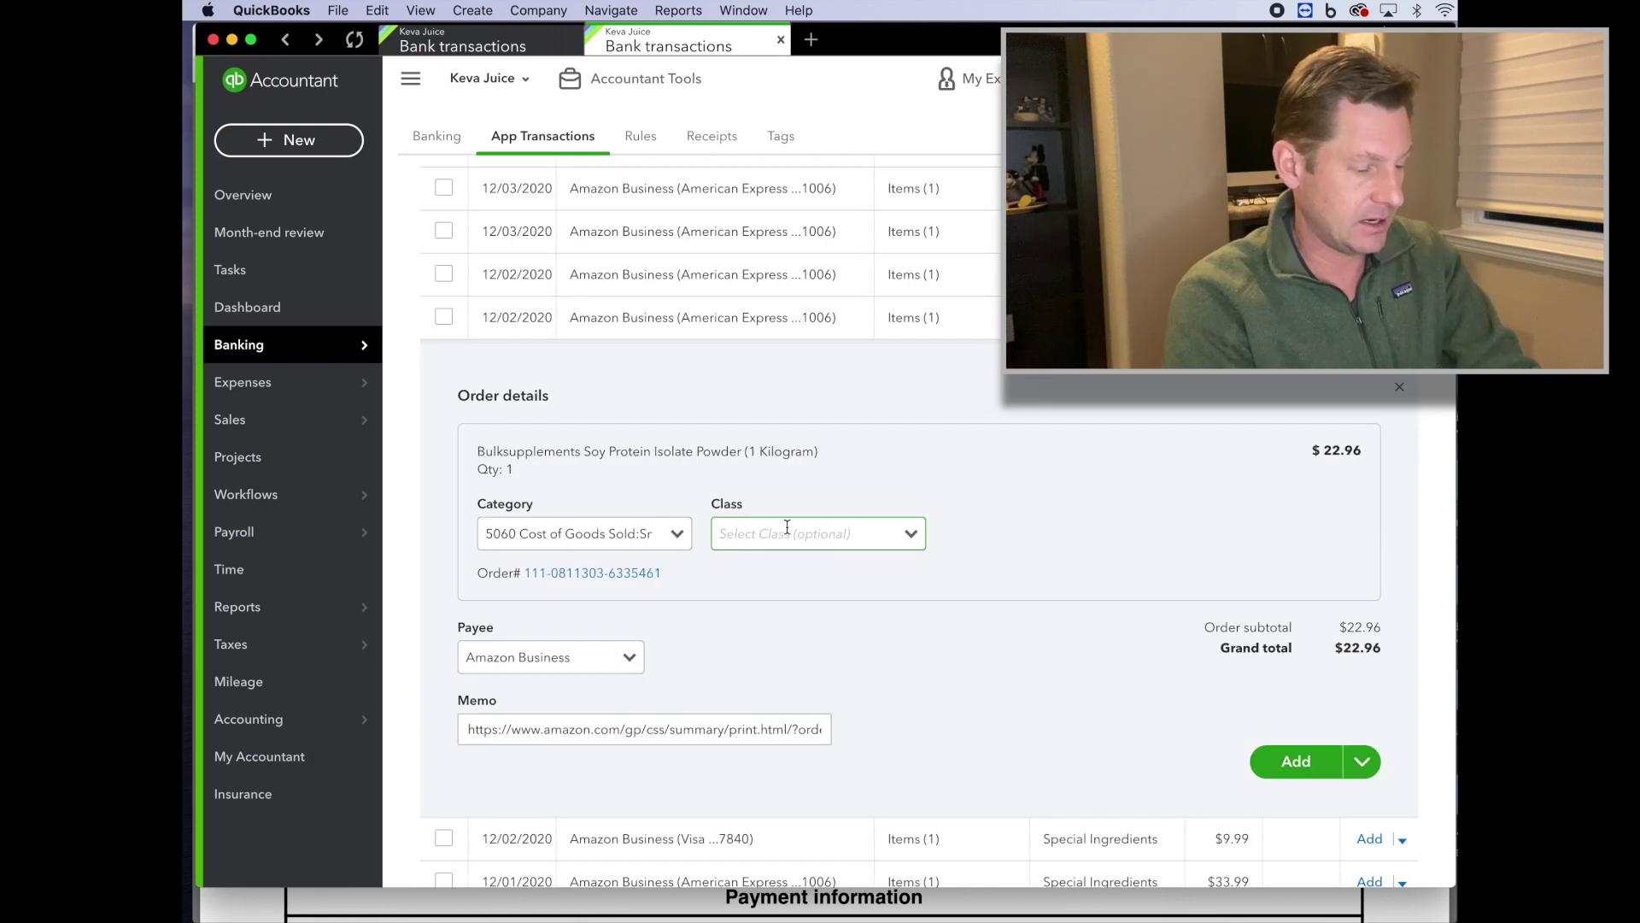
pyautogui.write('c')
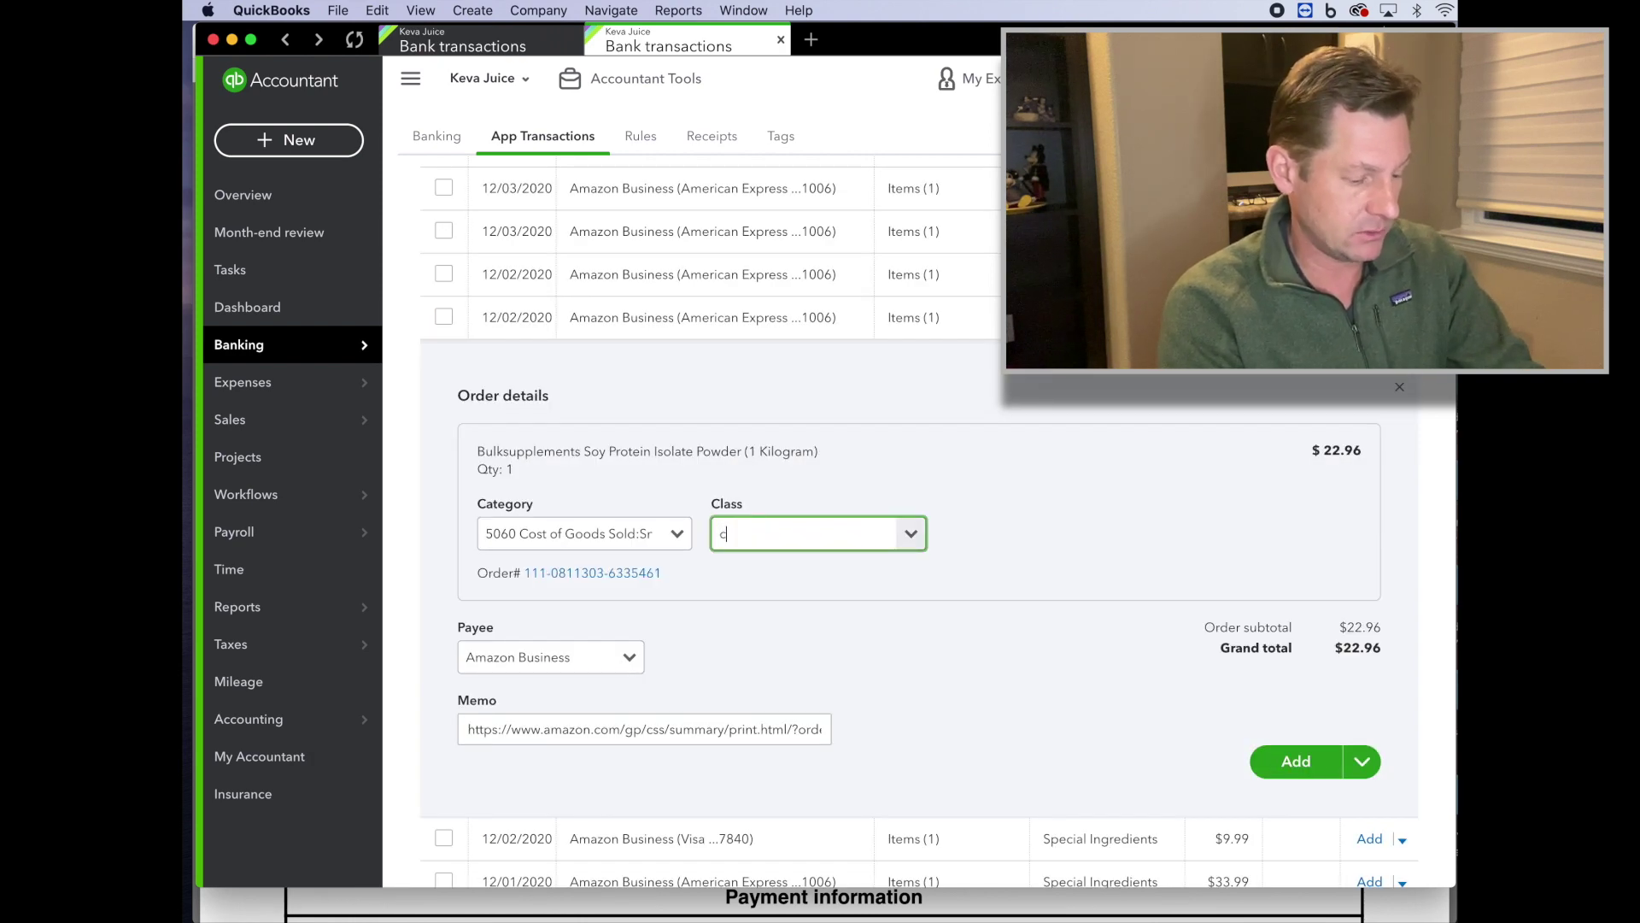
pyautogui.write('ars')
pyautogui.click(824, 602)
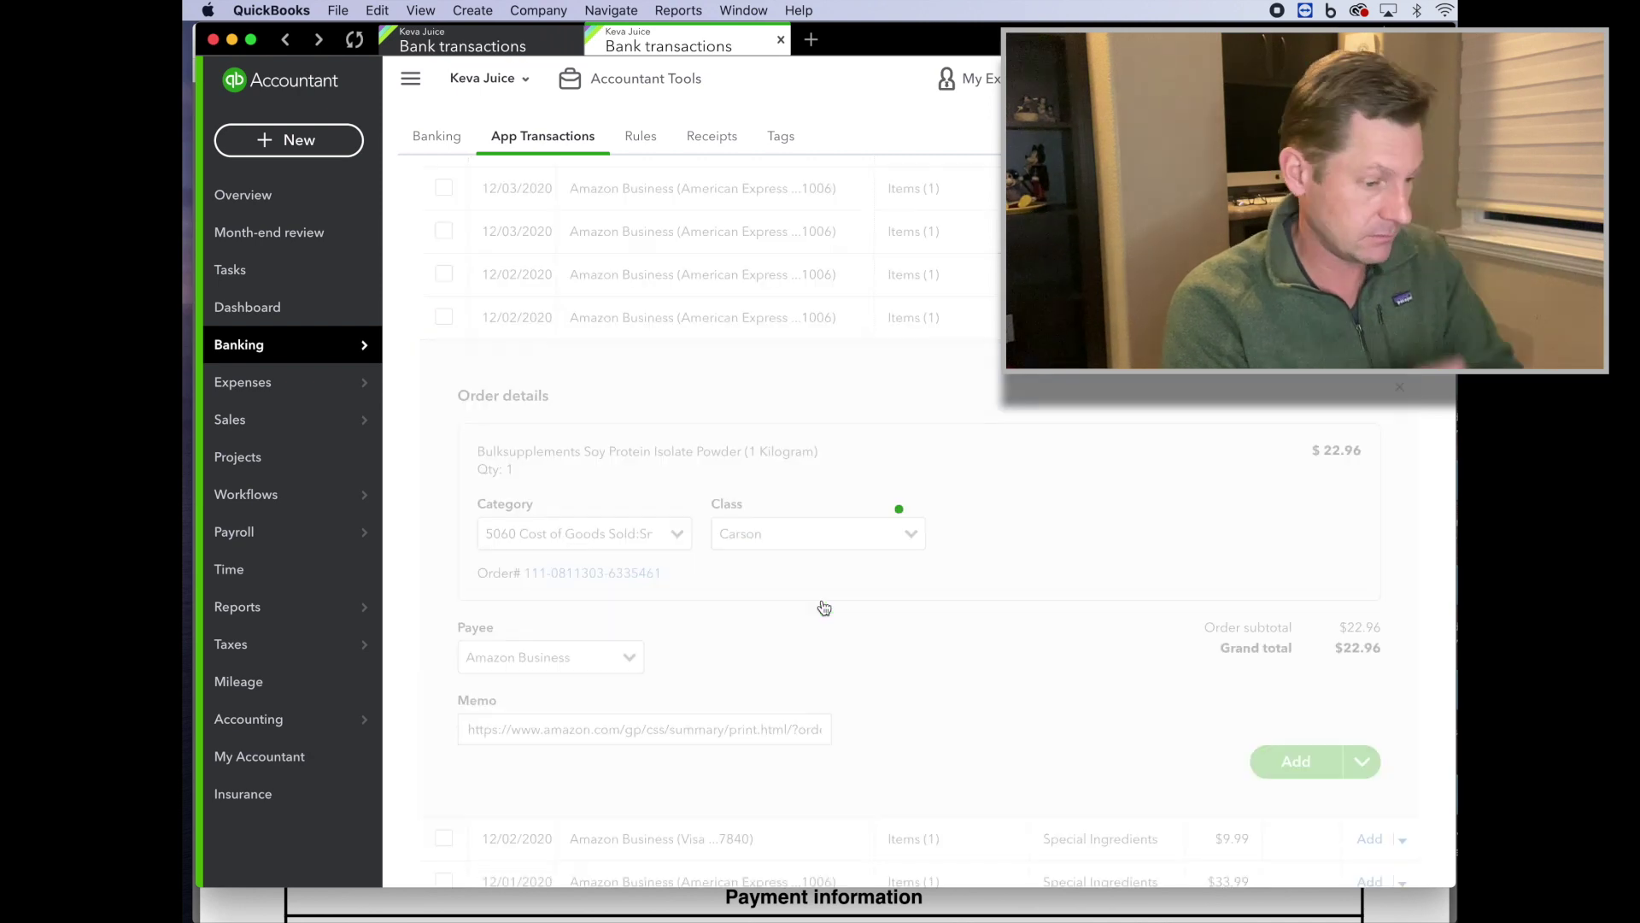
pyautogui.click(1294, 758)
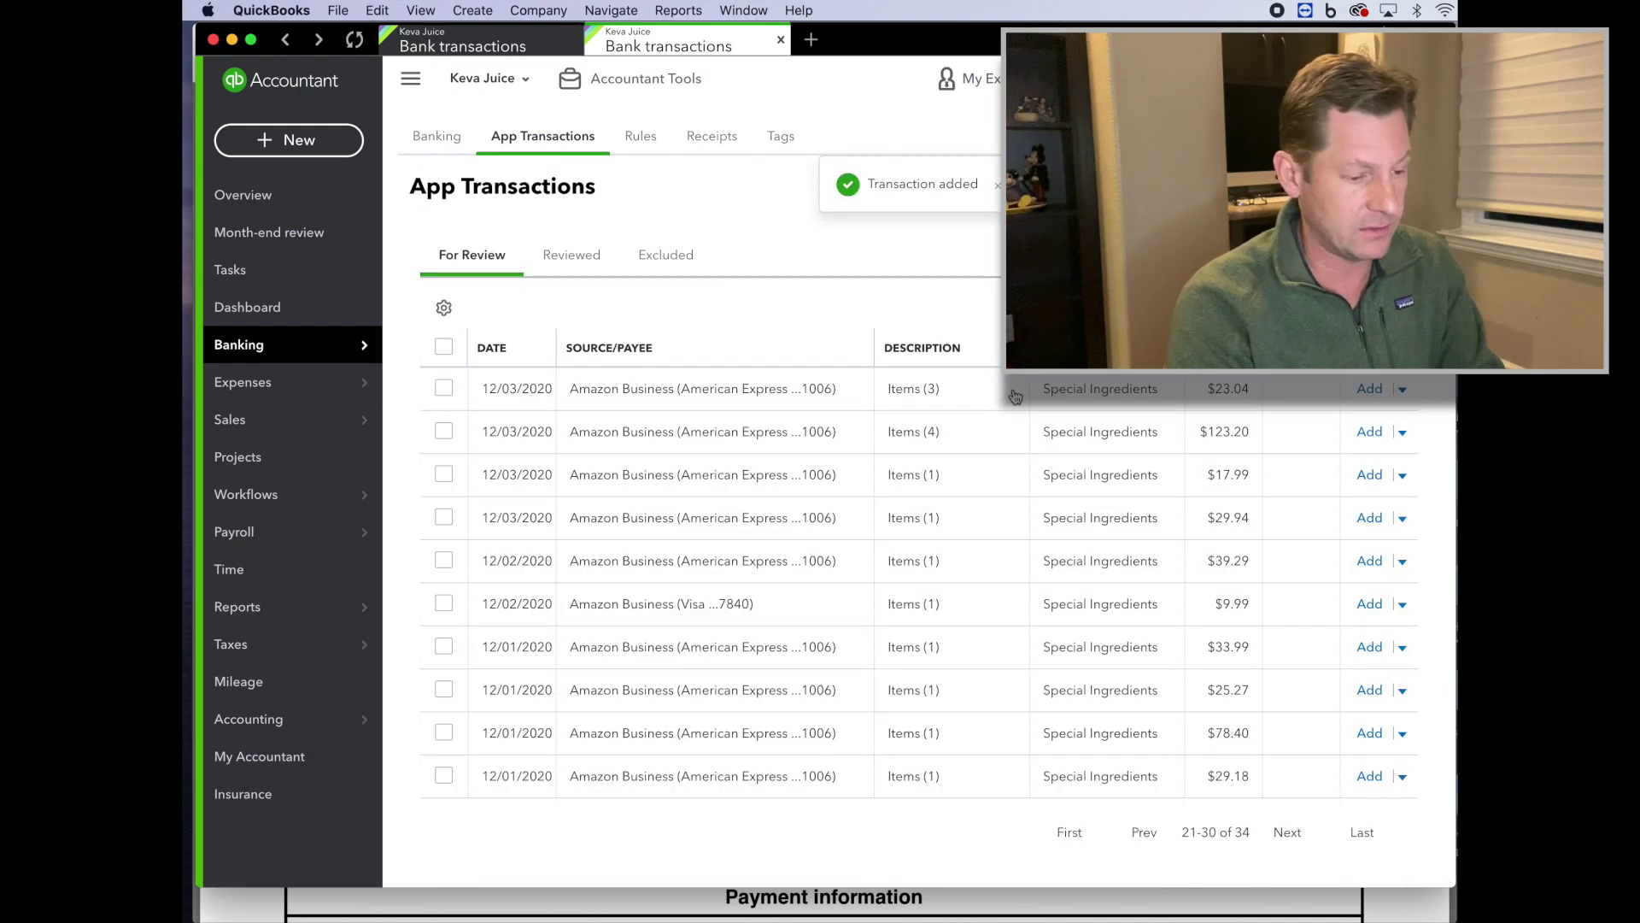
pyautogui.click(510, 34)
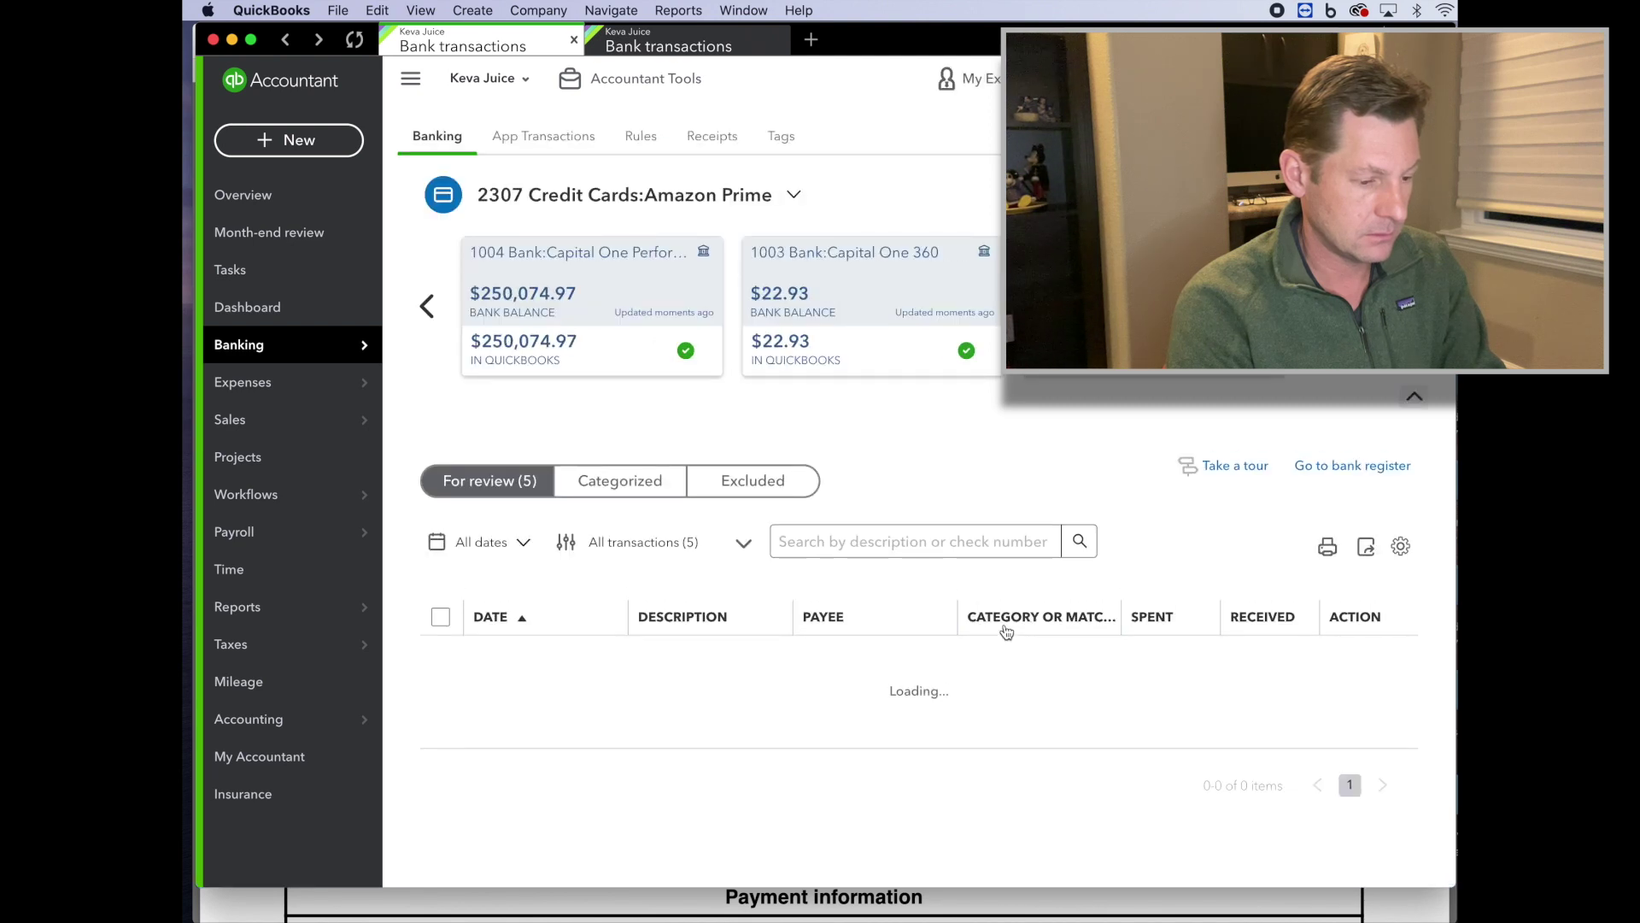
# Step: Match the 12/02 $22.96 Amazon Prime charge to its recorded expense
pyautogui.scroll(-1, 1006, 630)
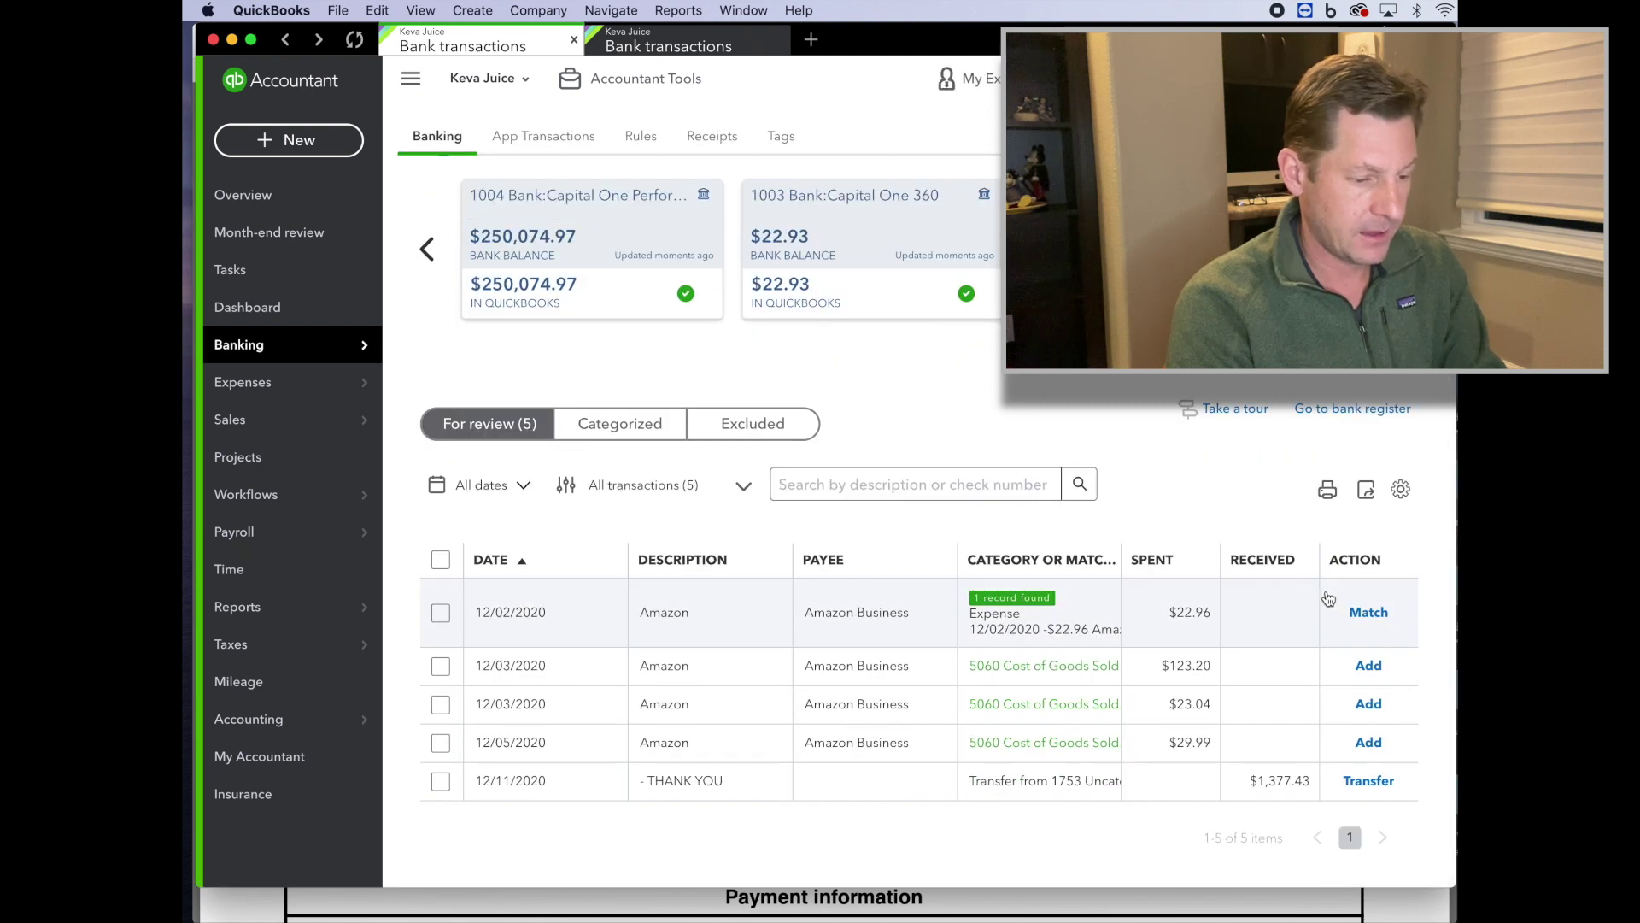
pyautogui.click(1376, 616)
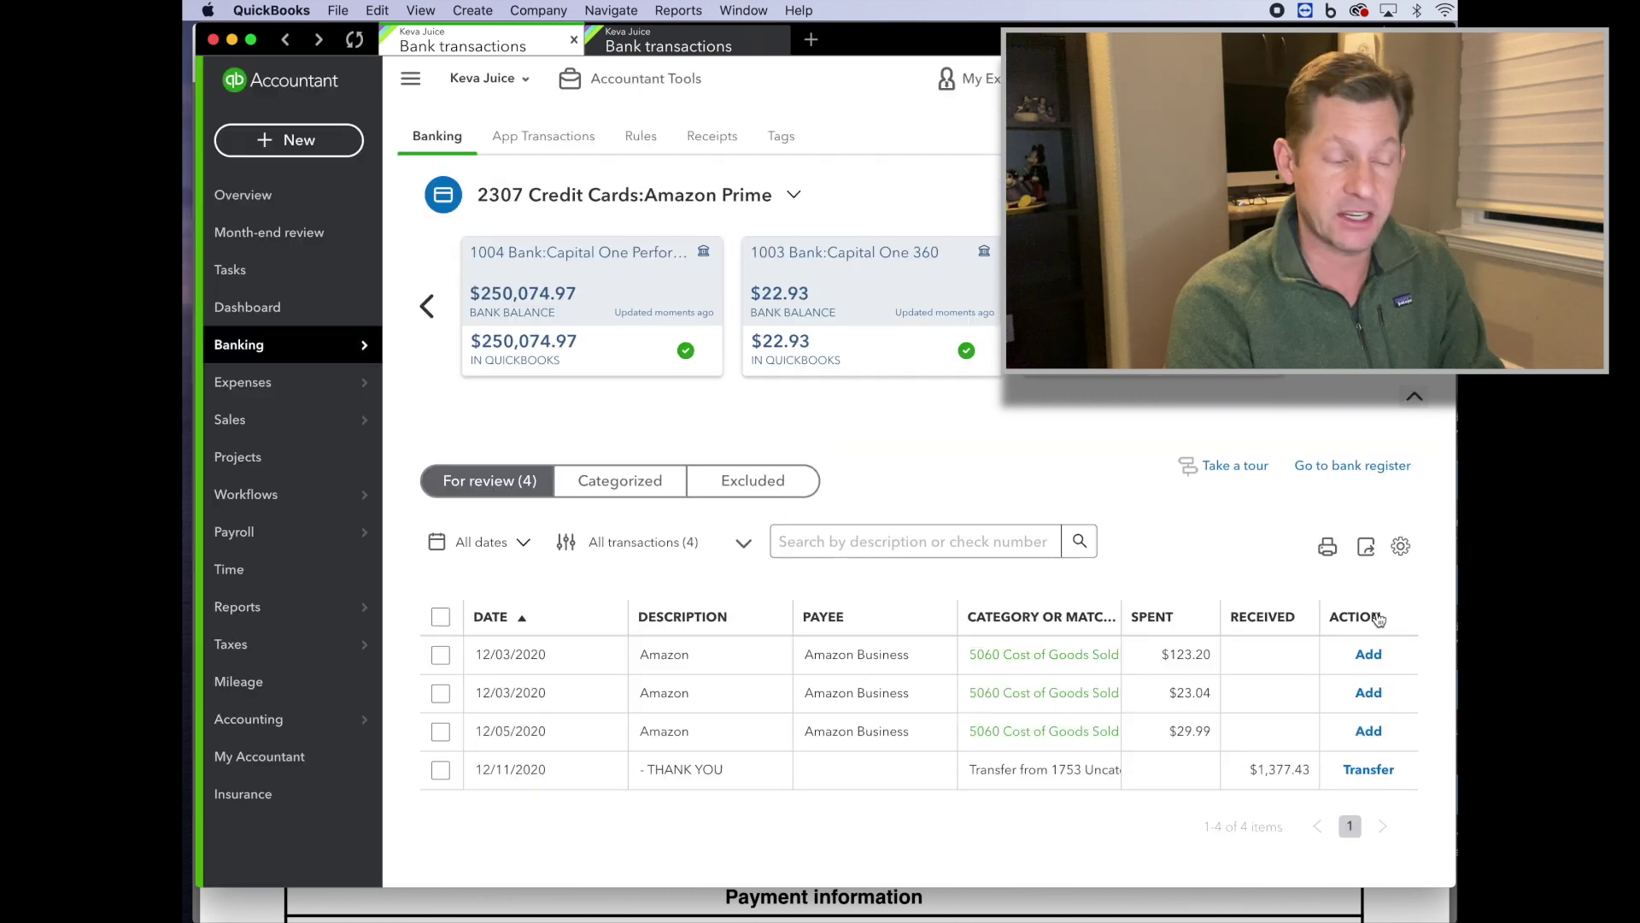